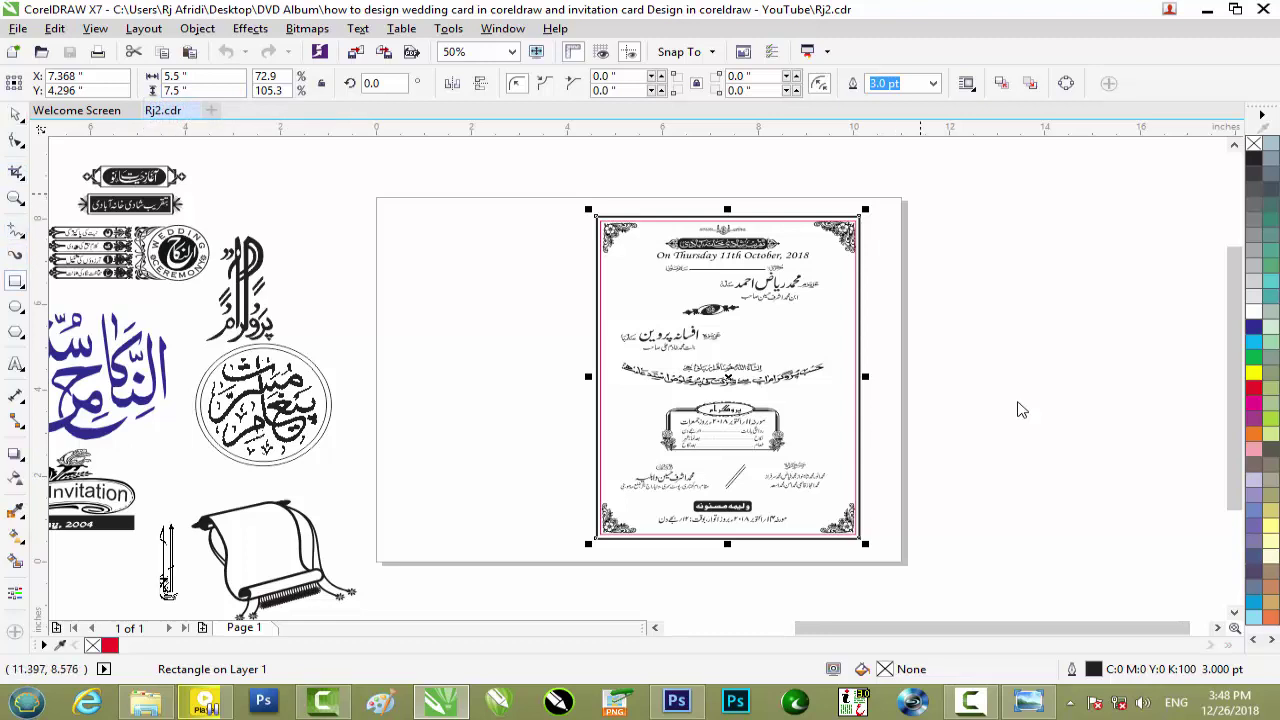
# Step: Draw a rectangle on the empty area beside the page and size it 5.5 by 7.5 inches
pyautogui.moveTo(918, 190); pyautogui.dragTo(1152, 450)
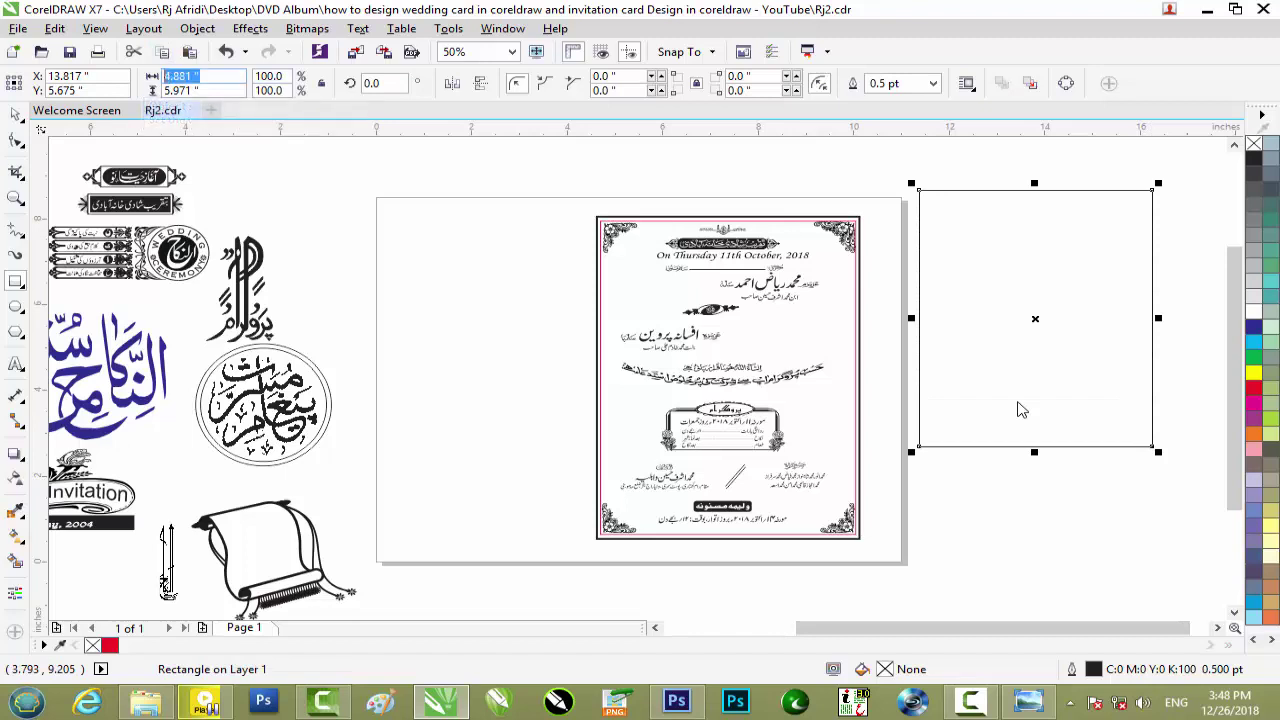
pyautogui.write('5.5')
pyautogui.press('Tab')
pyautogui.write('7')
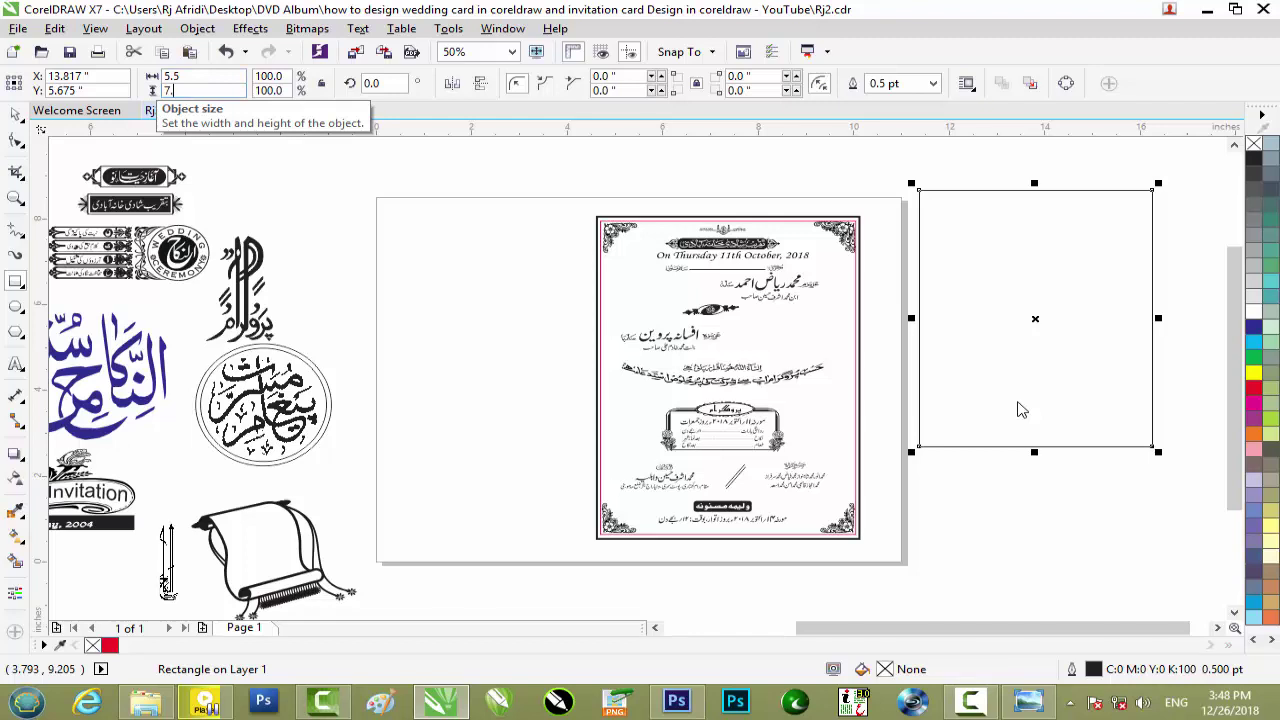
pyautogui.write('.5')
pyautogui.press('Return')
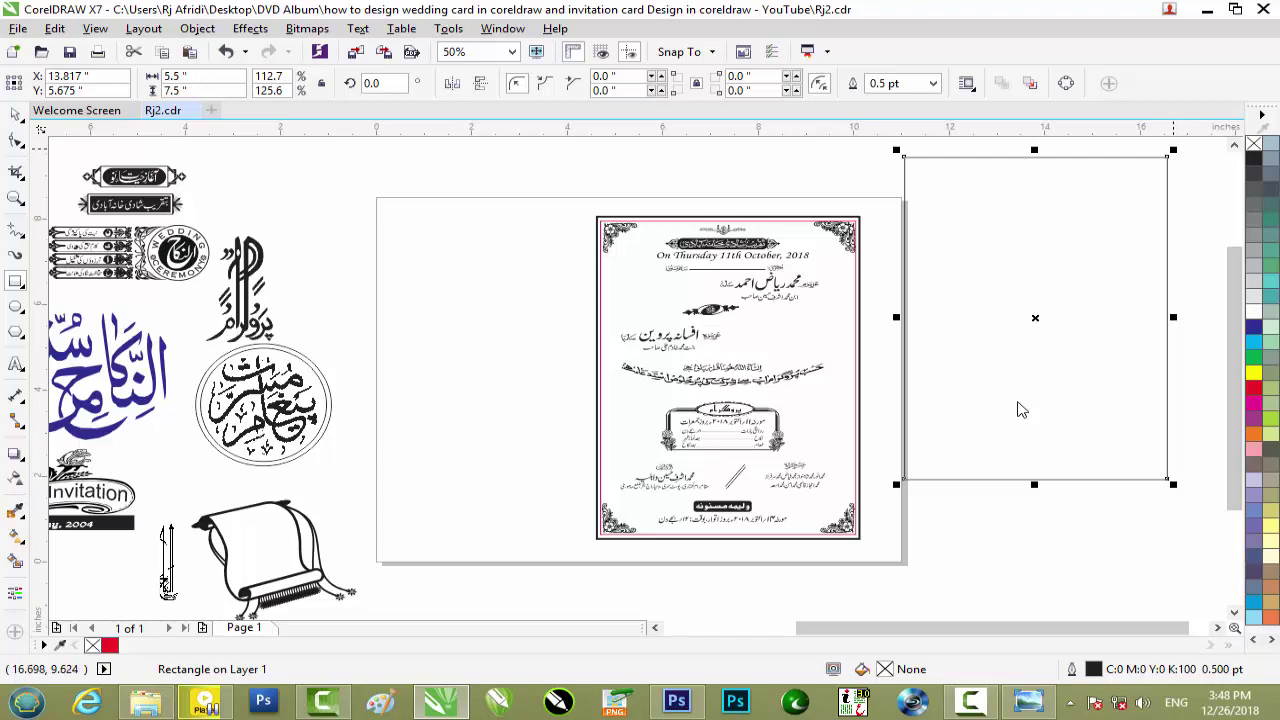
# Step: Make a centred smaller copy of the rectangle, about 5.3 by 7.23 inches, and fill the outer rectangle with 20% black
pyautogui.moveTo(1172, 150); pyautogui.dragTo(1164, 162)
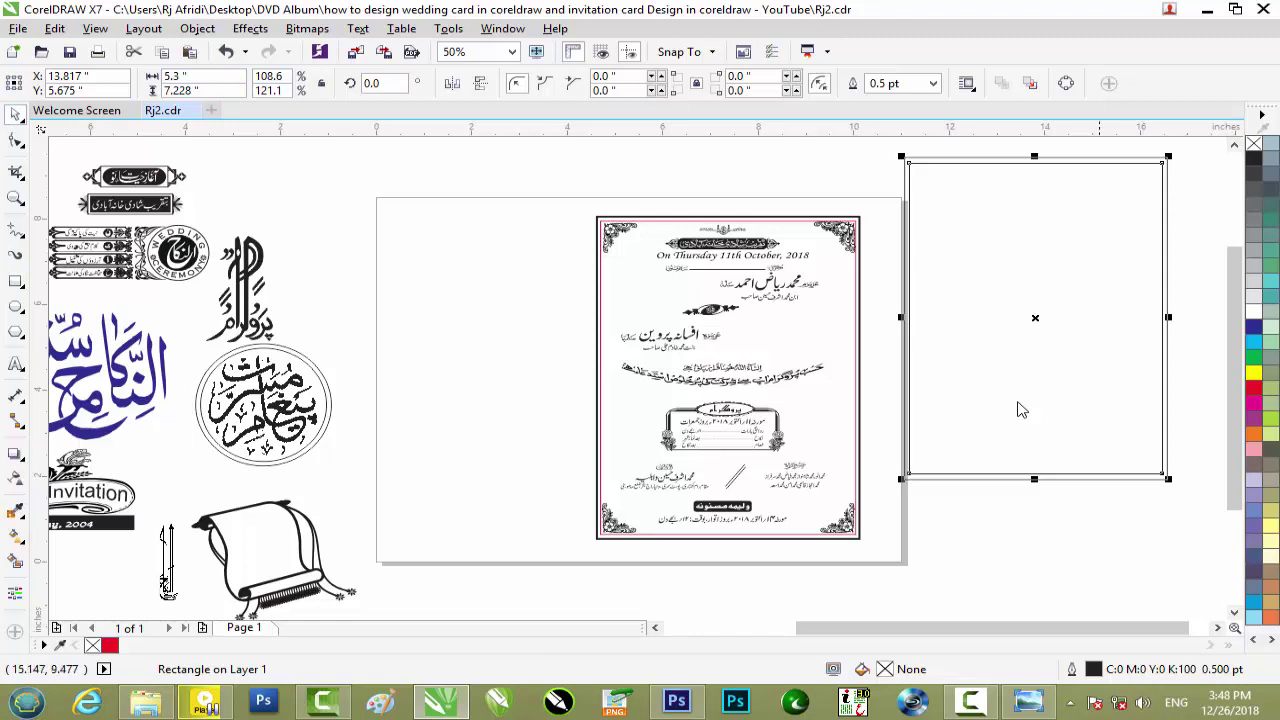
pyautogui.click(1098, 156)
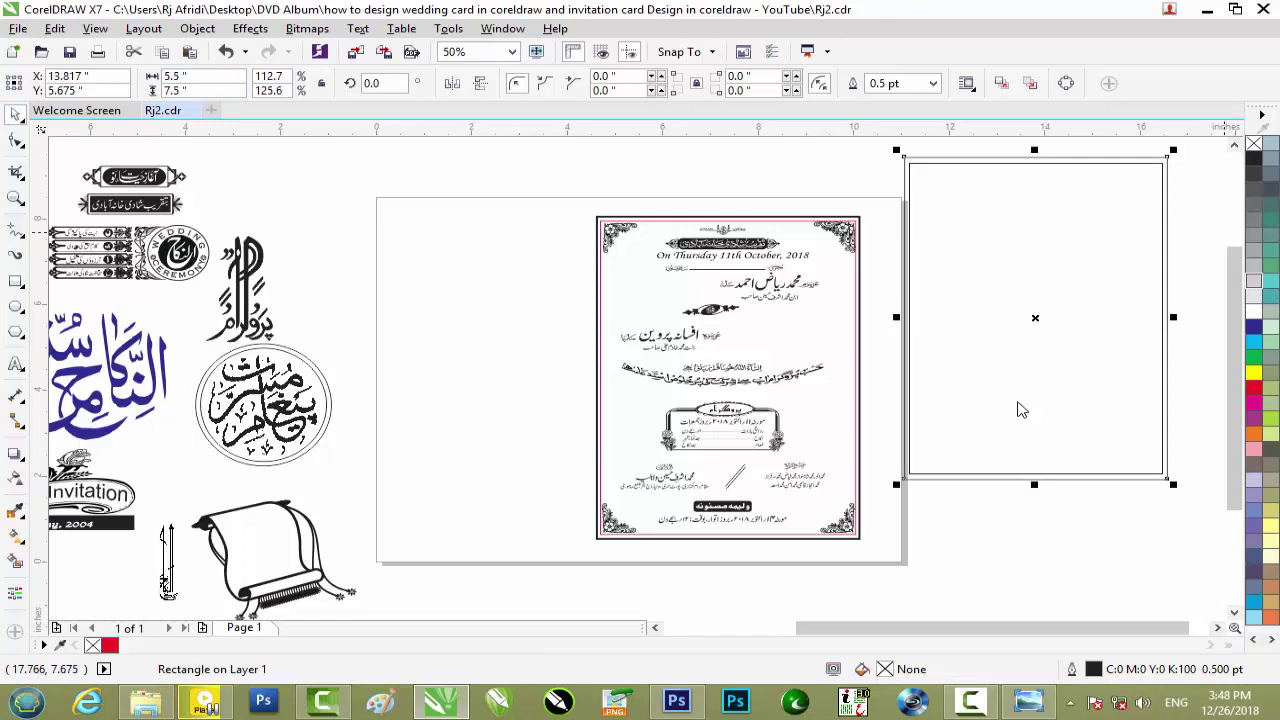
pyautogui.click(1254, 281)
pyautogui.press('Escape')
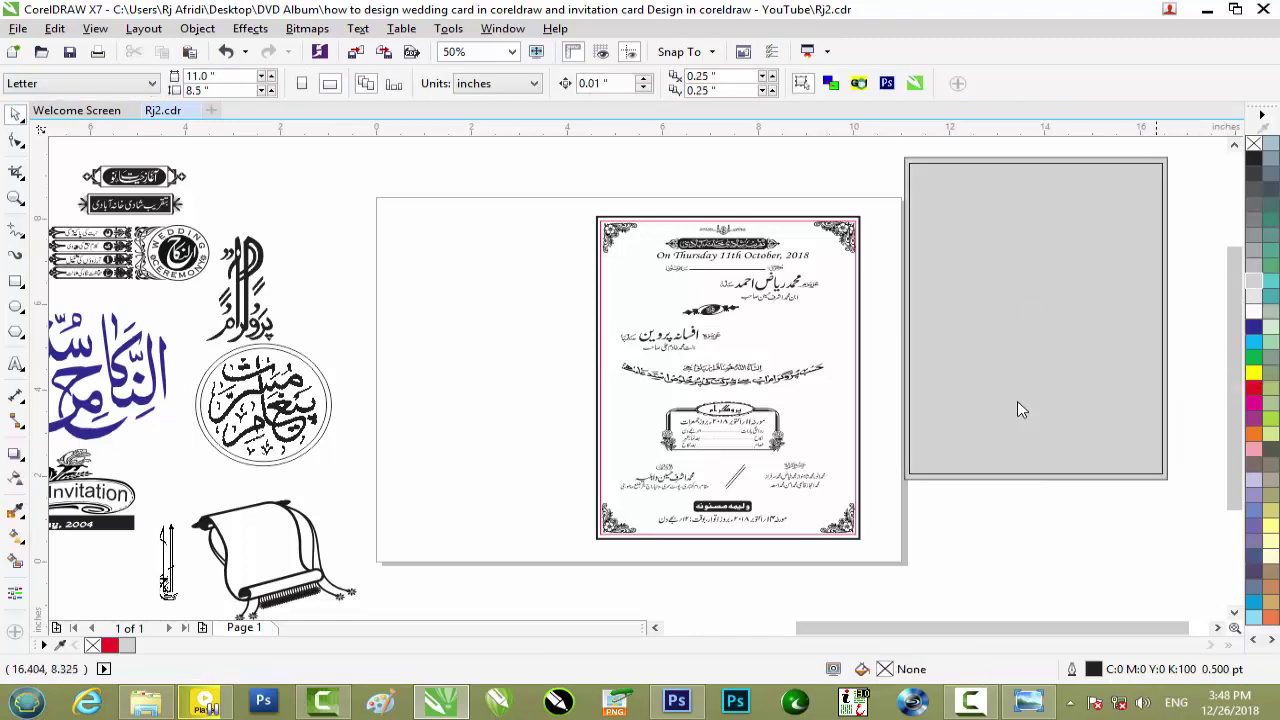
# Step: Give the inner rectangle a red outline 1.5 pt wide
pyautogui.click(1020, 410)
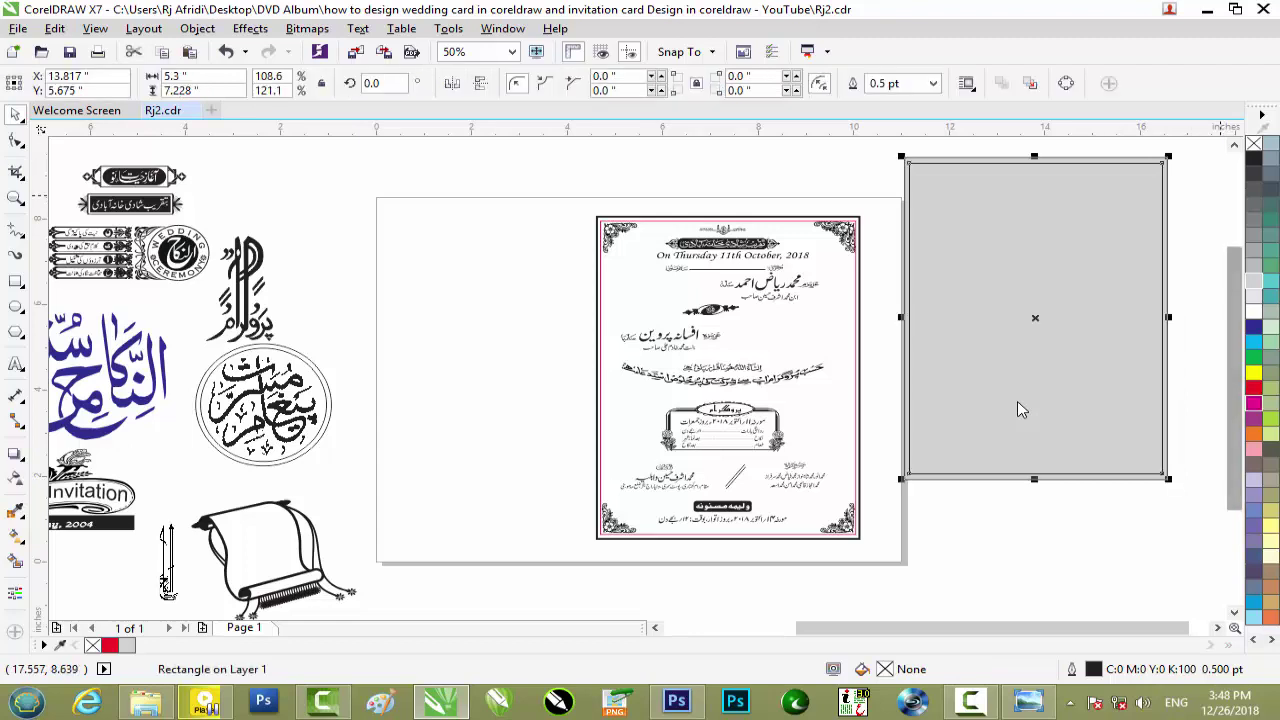
pyautogui.click(933, 83)
pyautogui.click(890, 170)
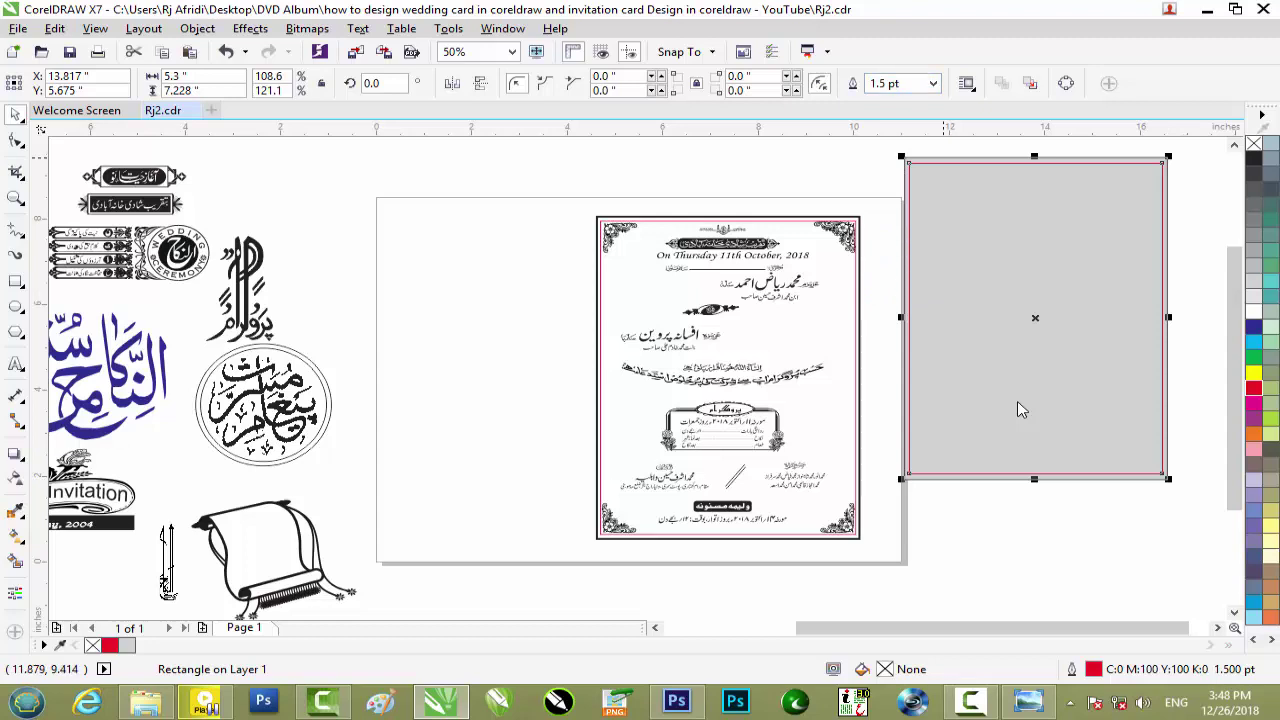
pyautogui.press('Escape')
# Step: Set the outer grey rectangle's outline width to 3.0 pt
pyautogui.click(1020, 408)
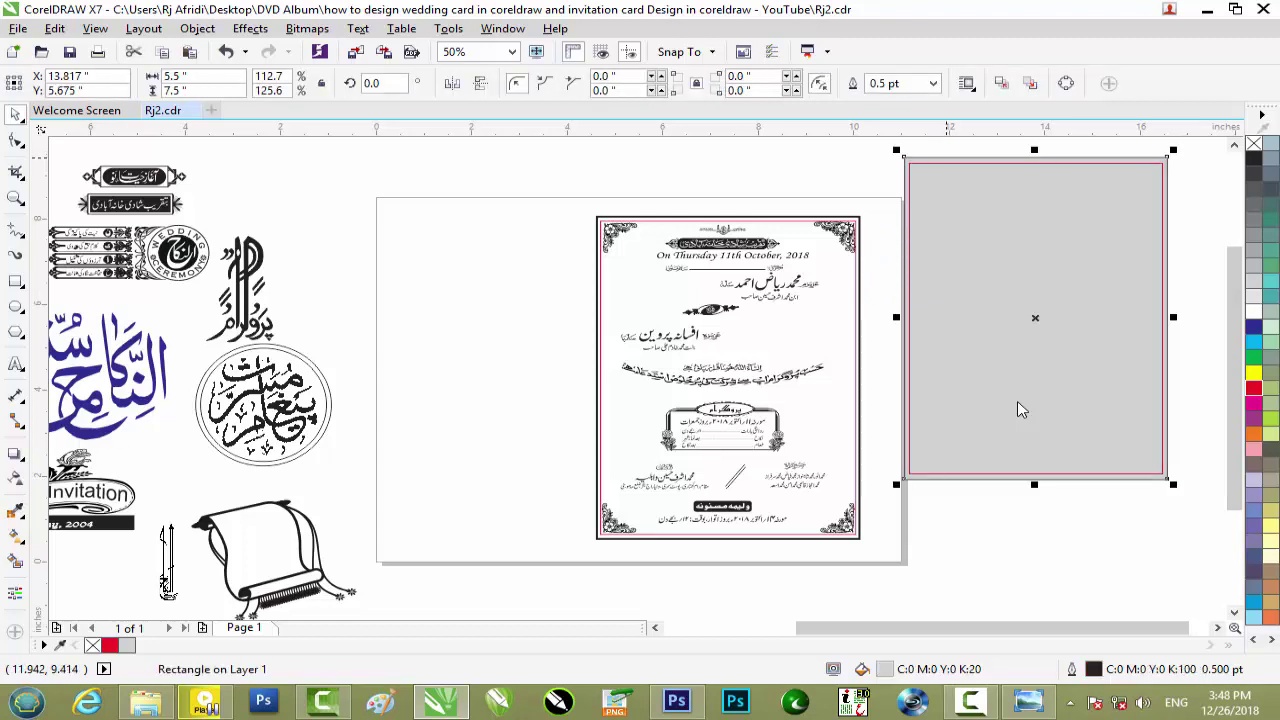
pyautogui.click(933, 84)
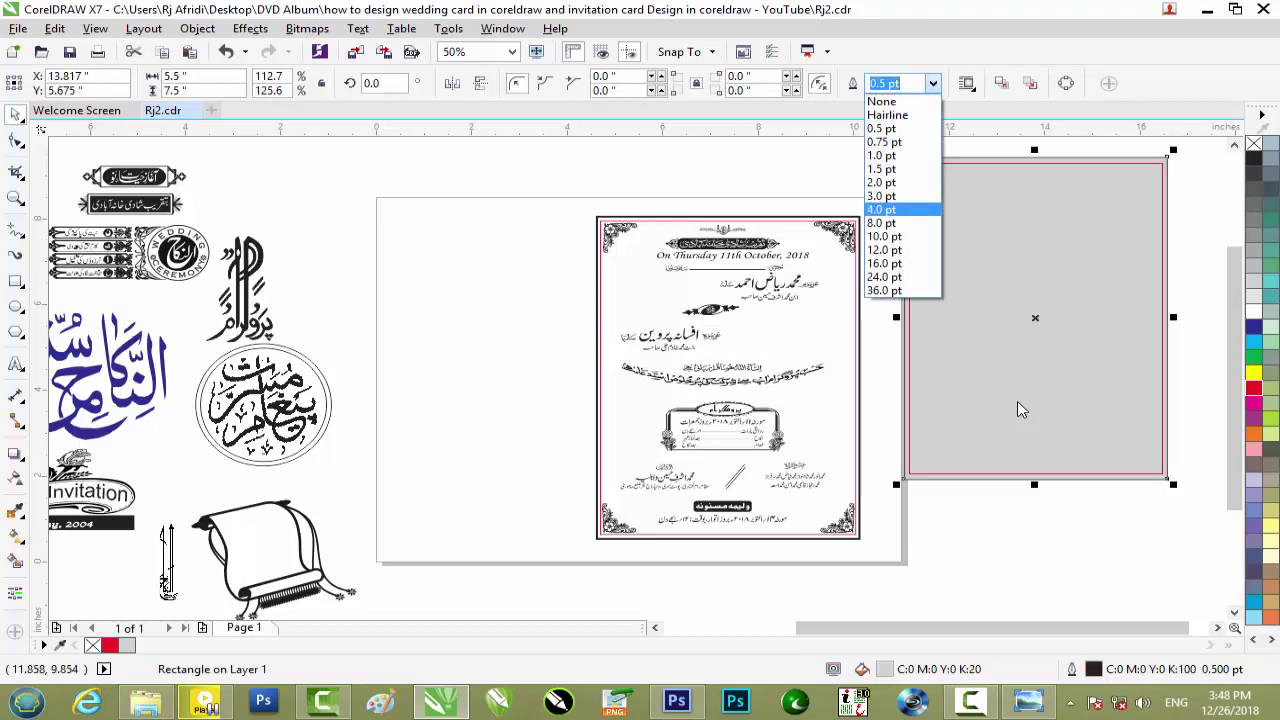
pyautogui.click(882, 196)
pyautogui.press('Escape')
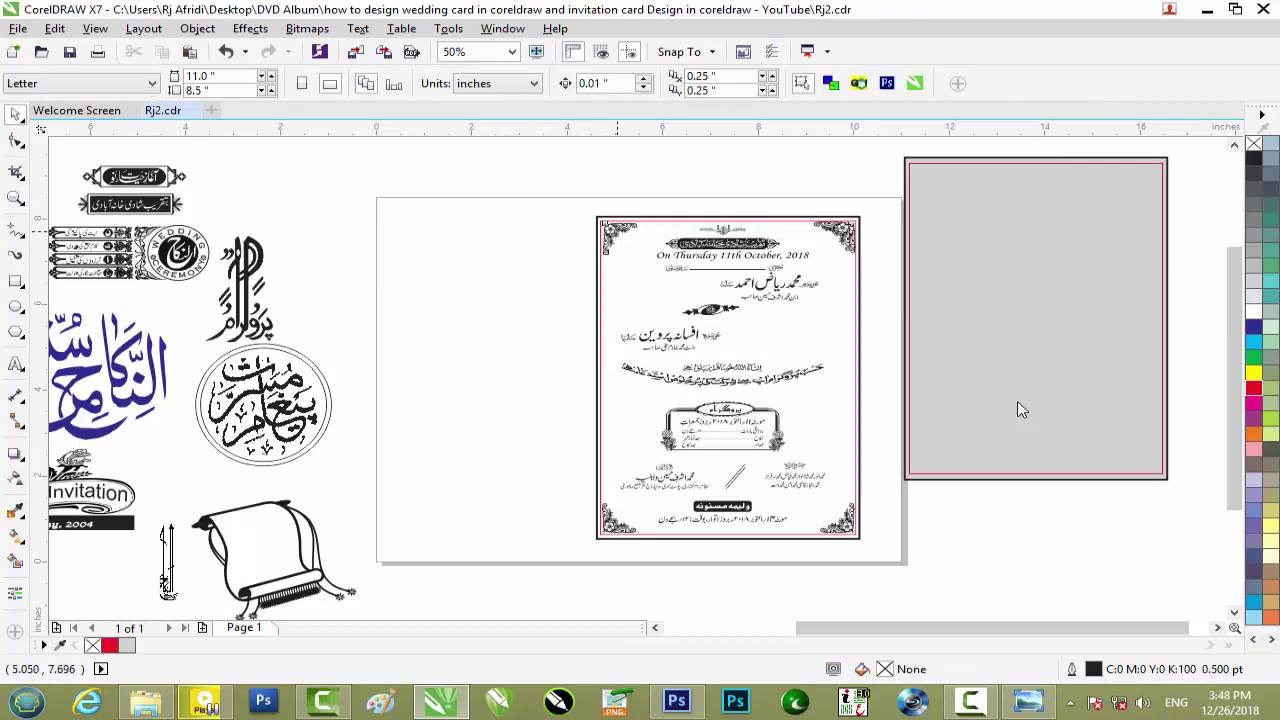
# Step: Copy the floral ornament from the finished card's upper-left corner into the new card's upper-left corner
pyautogui.click(617, 231)
pyautogui.scroll(2, 615, 234)
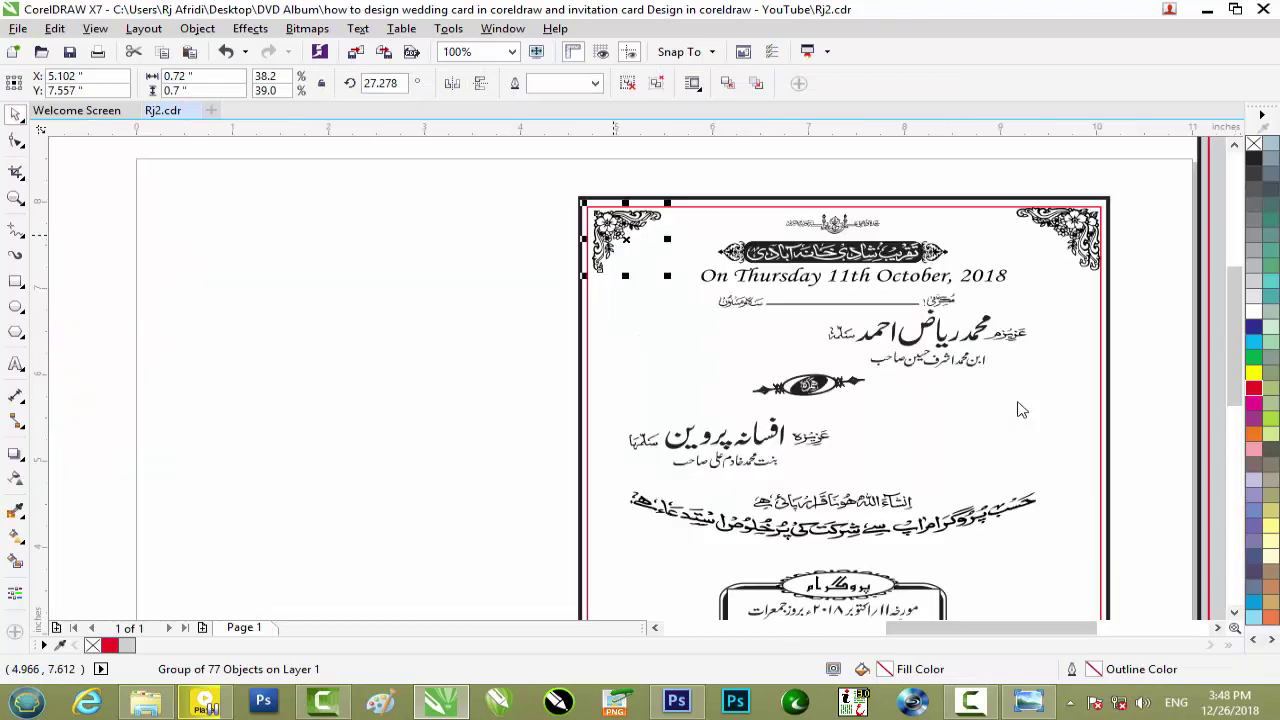
pyautogui.scroll(-1, 615, 234)
pyautogui.scroll(-1, 615, 234)
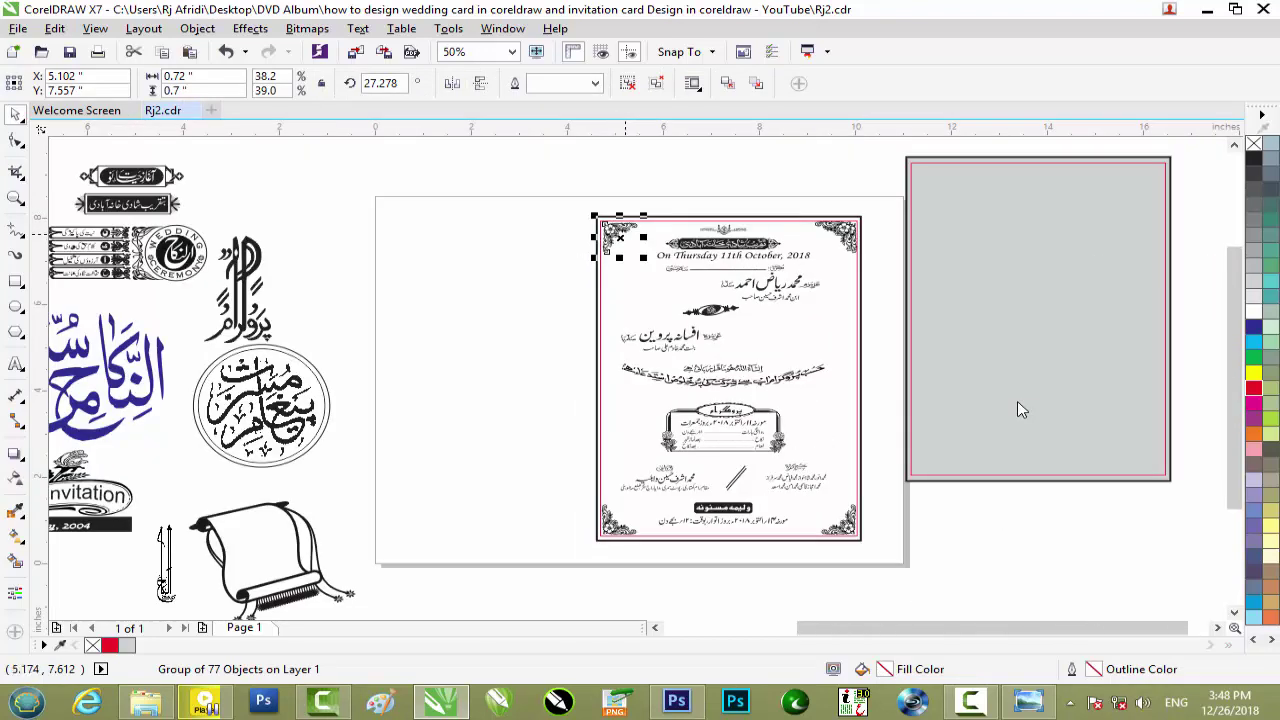
pyautogui.scroll(3, 615, 234)
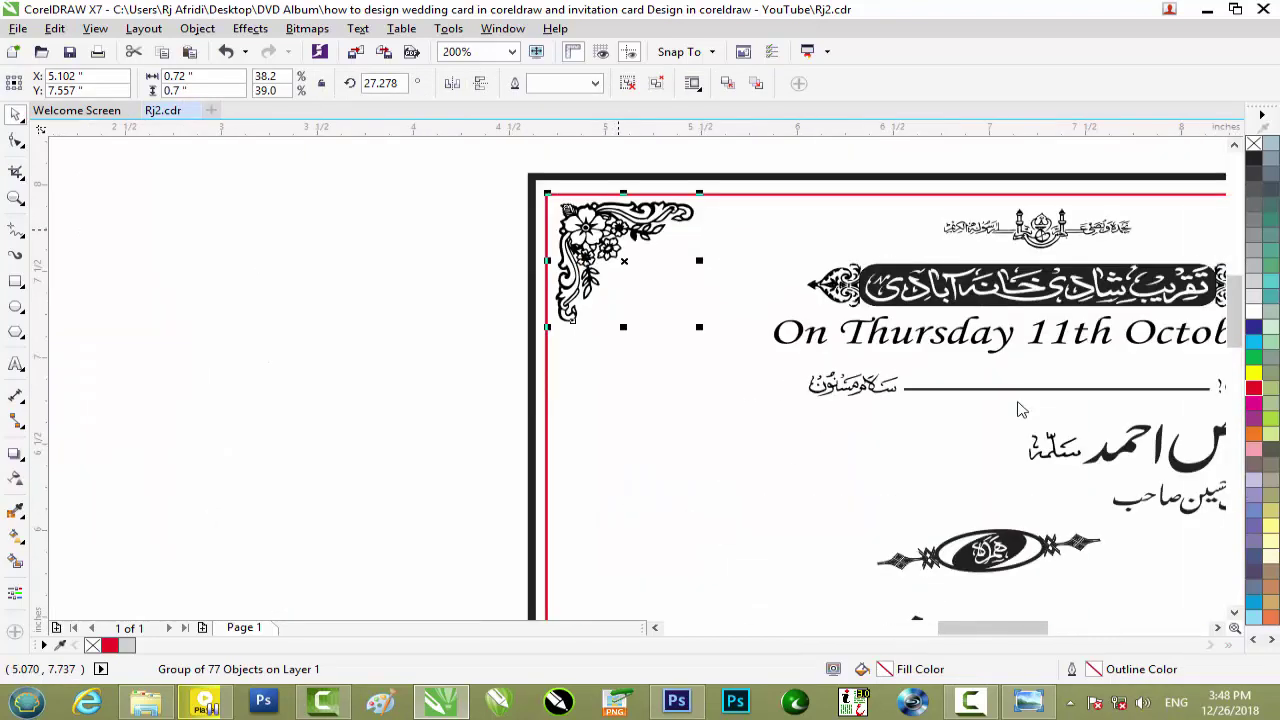
pyautogui.scroll(-2, 615, 234)
pyautogui.scroll(-1, 1020, 409)
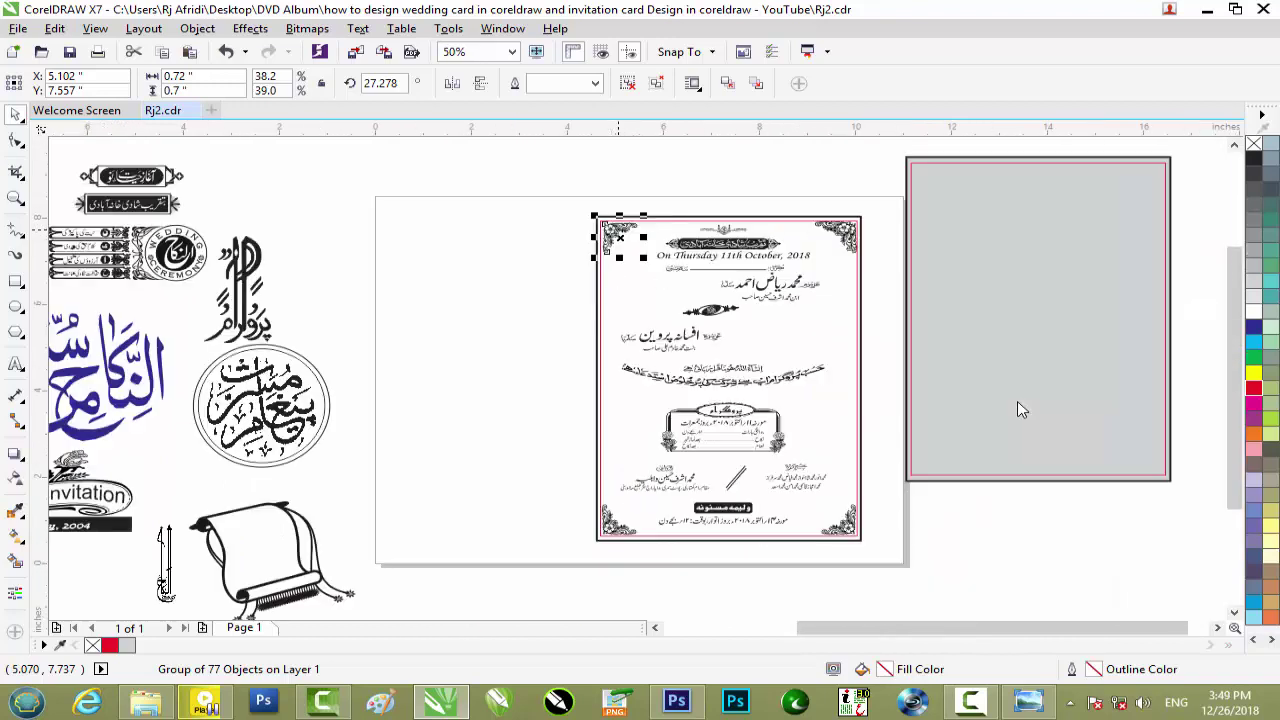
pyautogui.moveTo(618, 237)
pyautogui.mouseDown()
pyautogui.moveTo(894, 157)
pyautogui.moveTo(936, 182)
pyautogui.mouseUp()
# Step: Move the copied floral ornament closer into the upper-left corner of the red frame
pyautogui.scroll(3, 968, 178)
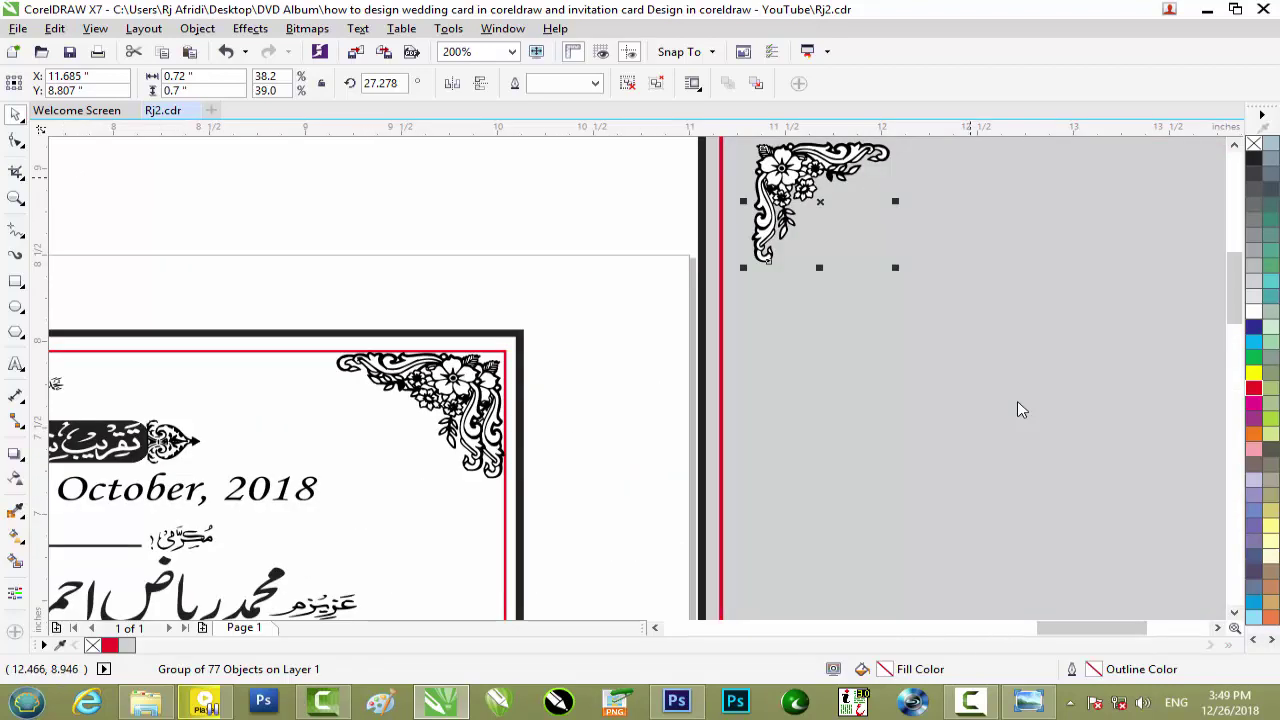
pyautogui.click(1234, 145)
pyautogui.scroll(1, 852, 311)
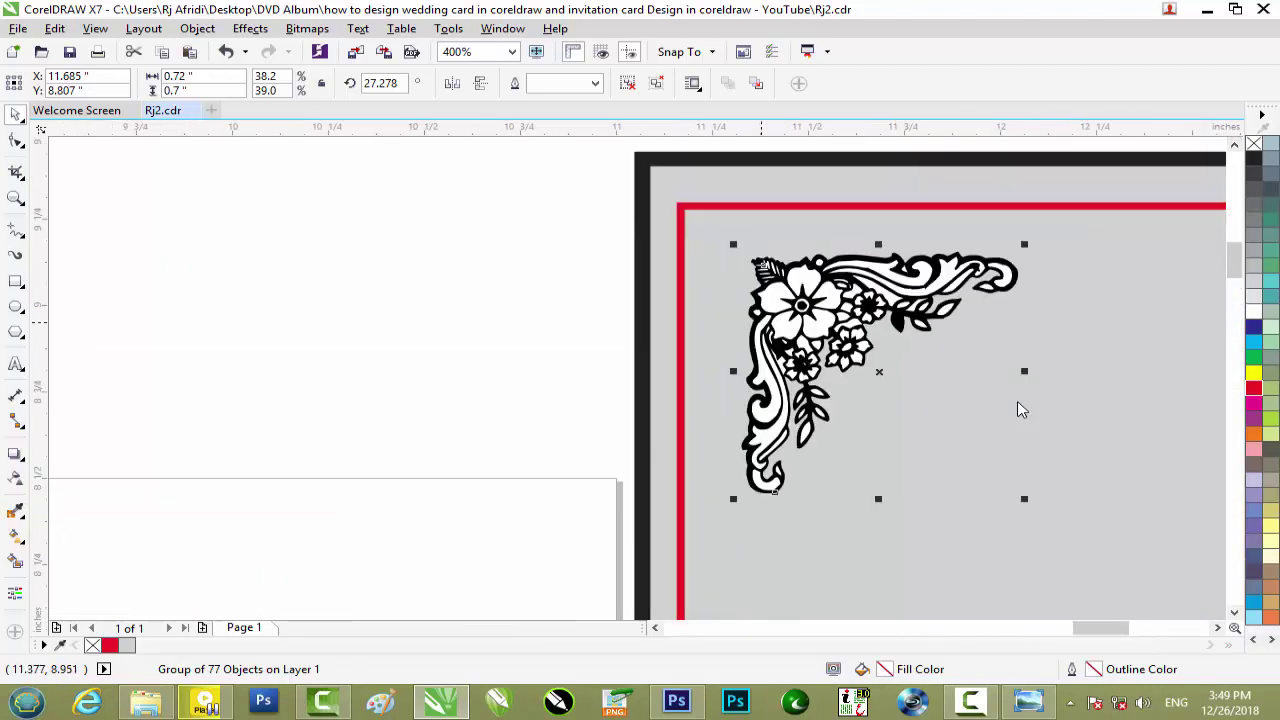
pyautogui.moveTo(852, 311); pyautogui.dragTo(802, 278)
pyautogui.scroll(-2, 802, 280)
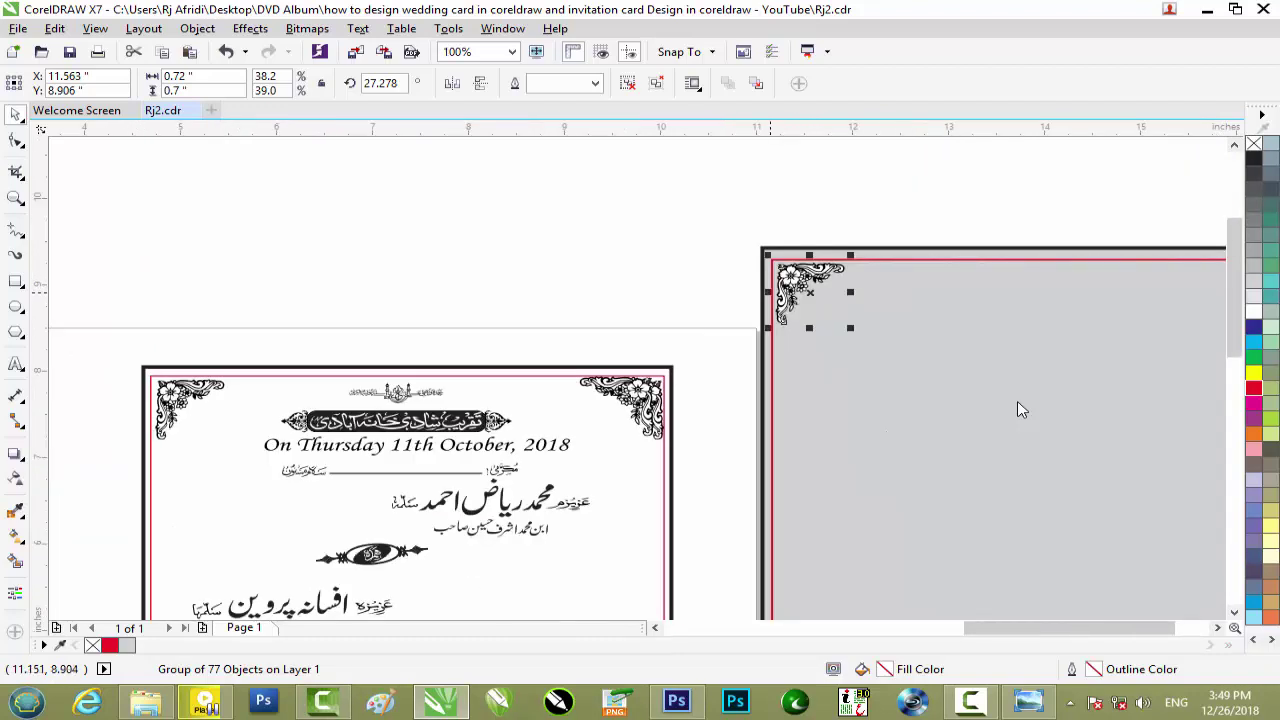
# Step: Make a horizontally mirrored copy of the corner ornament and align it to the right edge of the red frame
pyautogui.moveTo(768, 291); pyautogui.dragTo(893, 296)
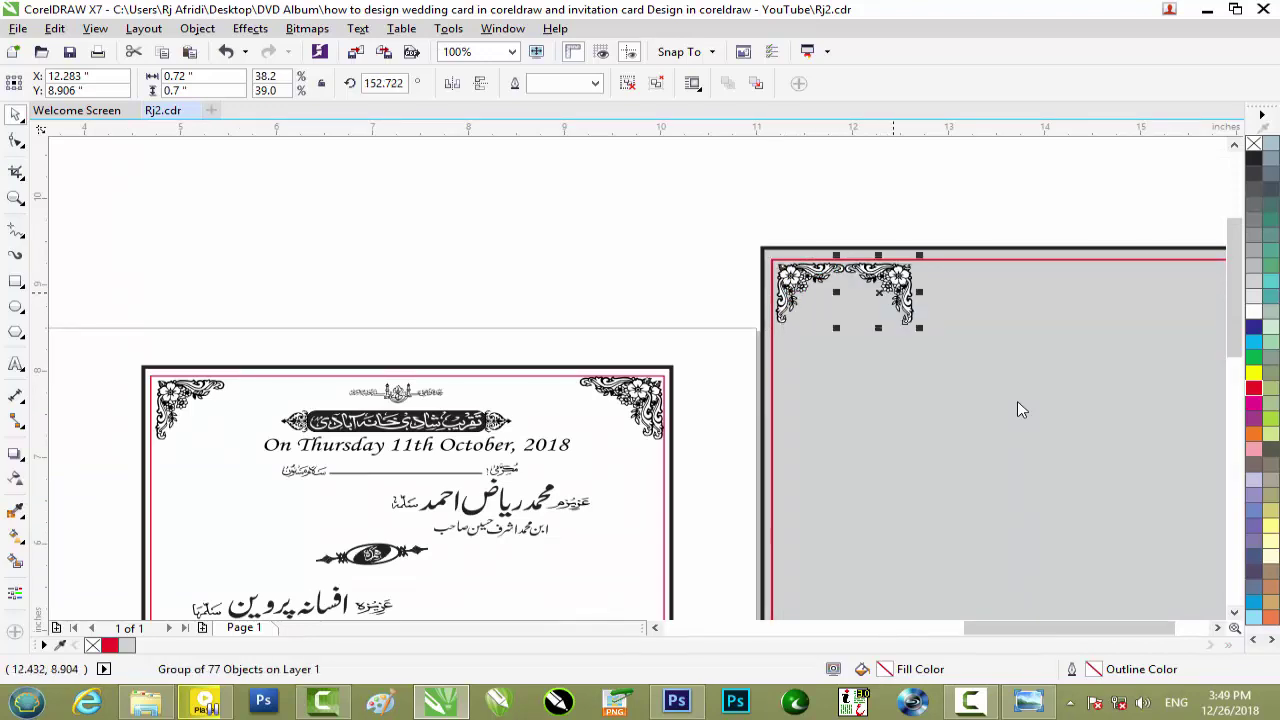
pyautogui.keyDown('shift'); pyautogui.click(1020, 410); pyautogui.keyUp('shift')
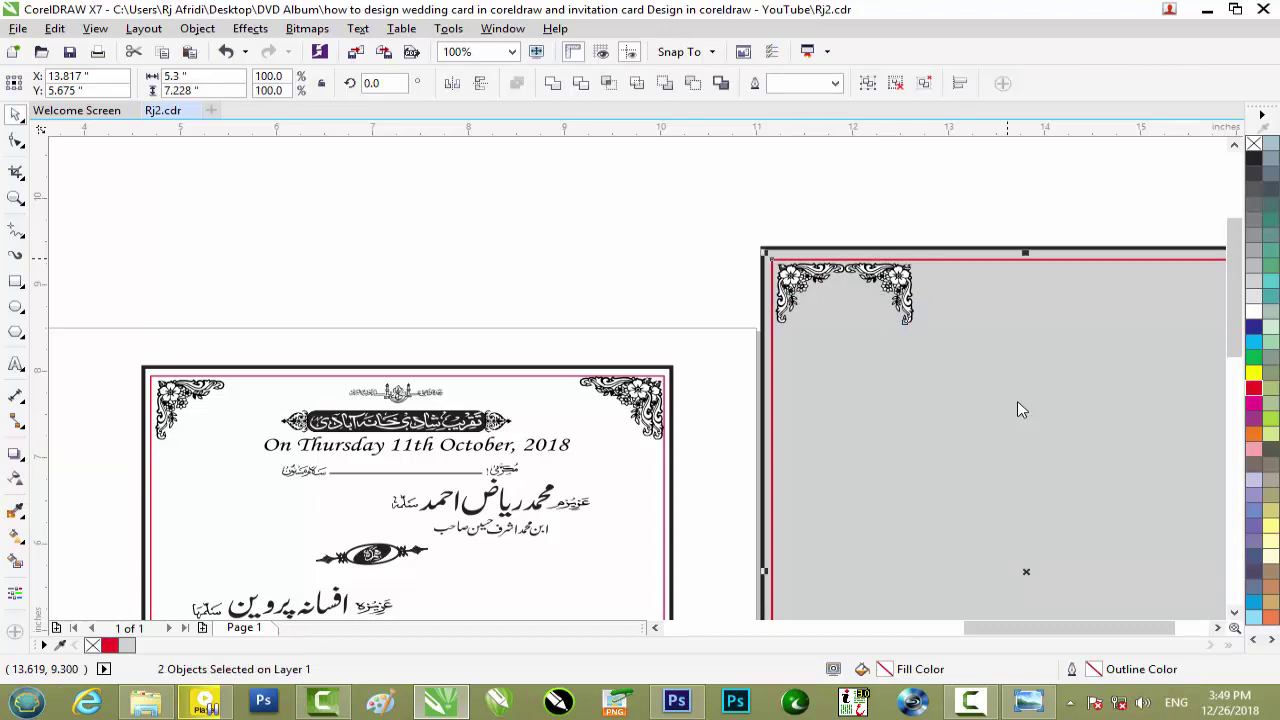
pyautogui.press('r')
pyautogui.scroll(-3, 1017, 410)
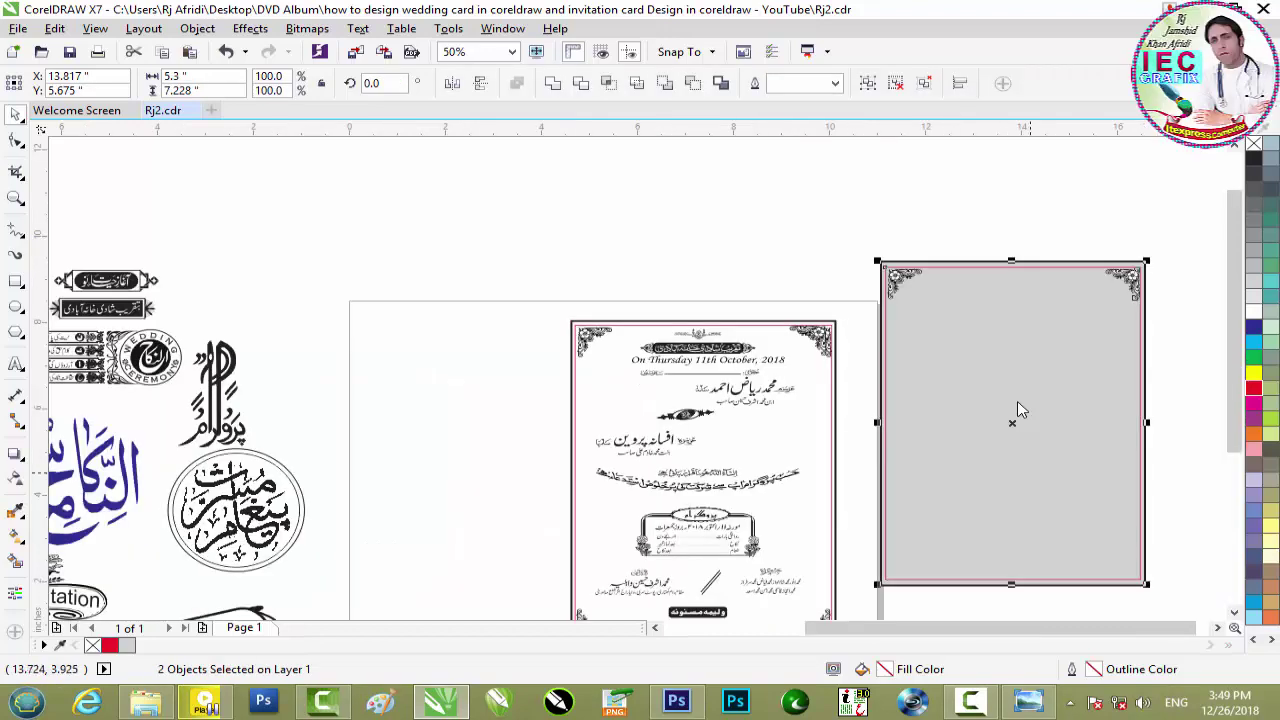
# Step: Align the original upper-left ornament to the left edge of the red frame
pyautogui.scroll(3, 1020, 410)
pyautogui.scroll(1, 1020, 410)
pyautogui.scroll(-1, 1020, 410)
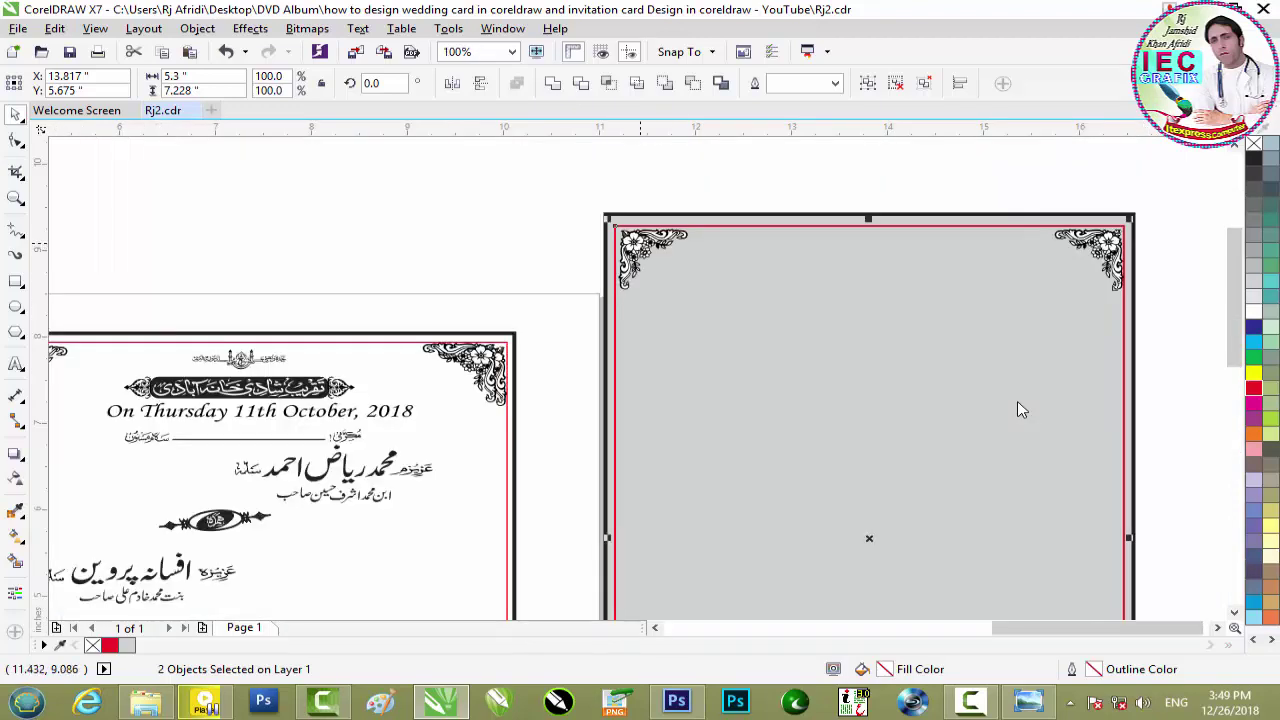
pyautogui.press('Tab')
pyautogui.keyDown('shift'); pyautogui.click(722, 226); pyautogui.keyUp('shift')
pyautogui.press('l')
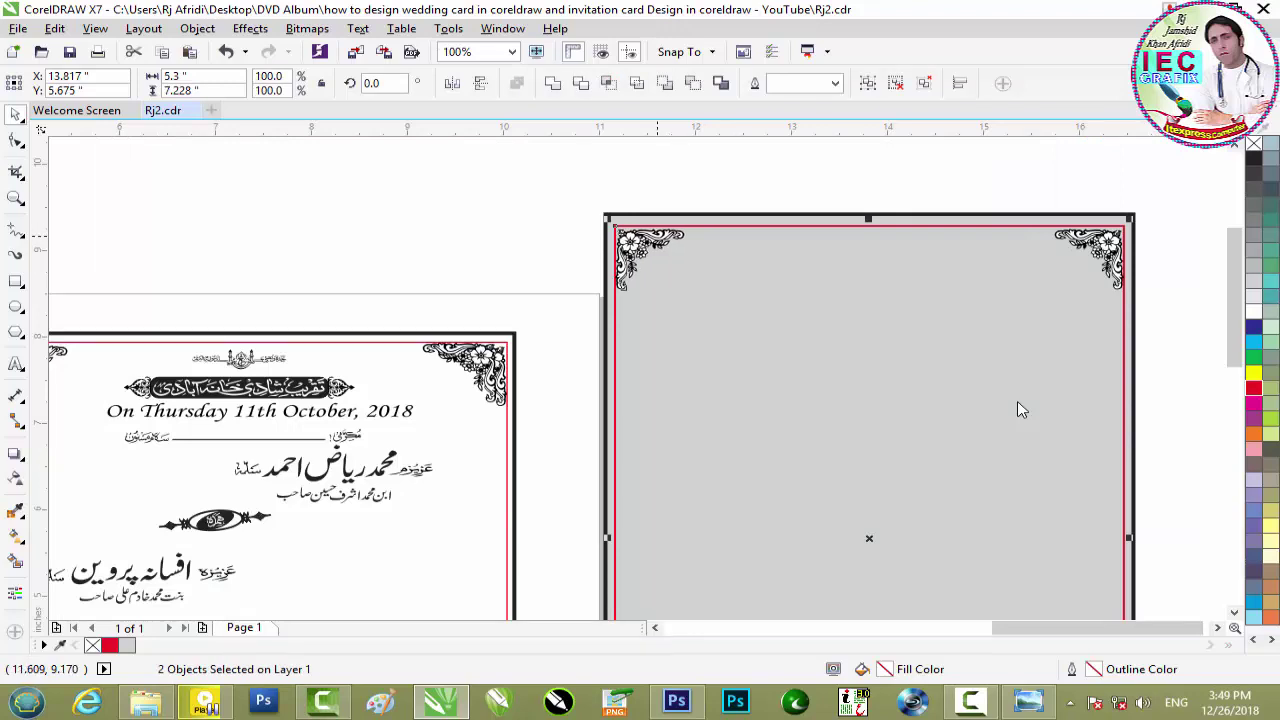
# Step: Widen the red inner frame symmetrically about its centre to 5.33 inches so it clears the corner ornaments
pyautogui.scroll(3, 657, 237)
pyautogui.scroll(-3, 657, 237)
pyautogui.scroll(3, 657, 237)
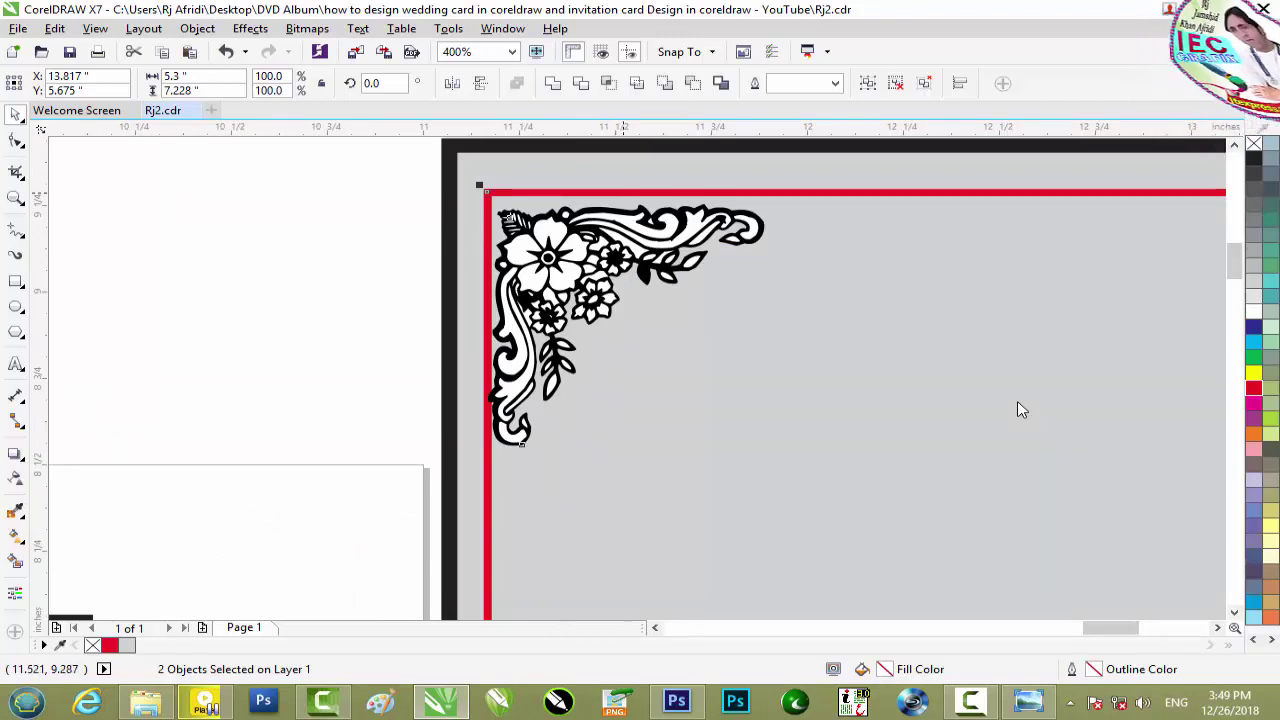
pyautogui.click(302, 191)
pyautogui.click(523, 190)
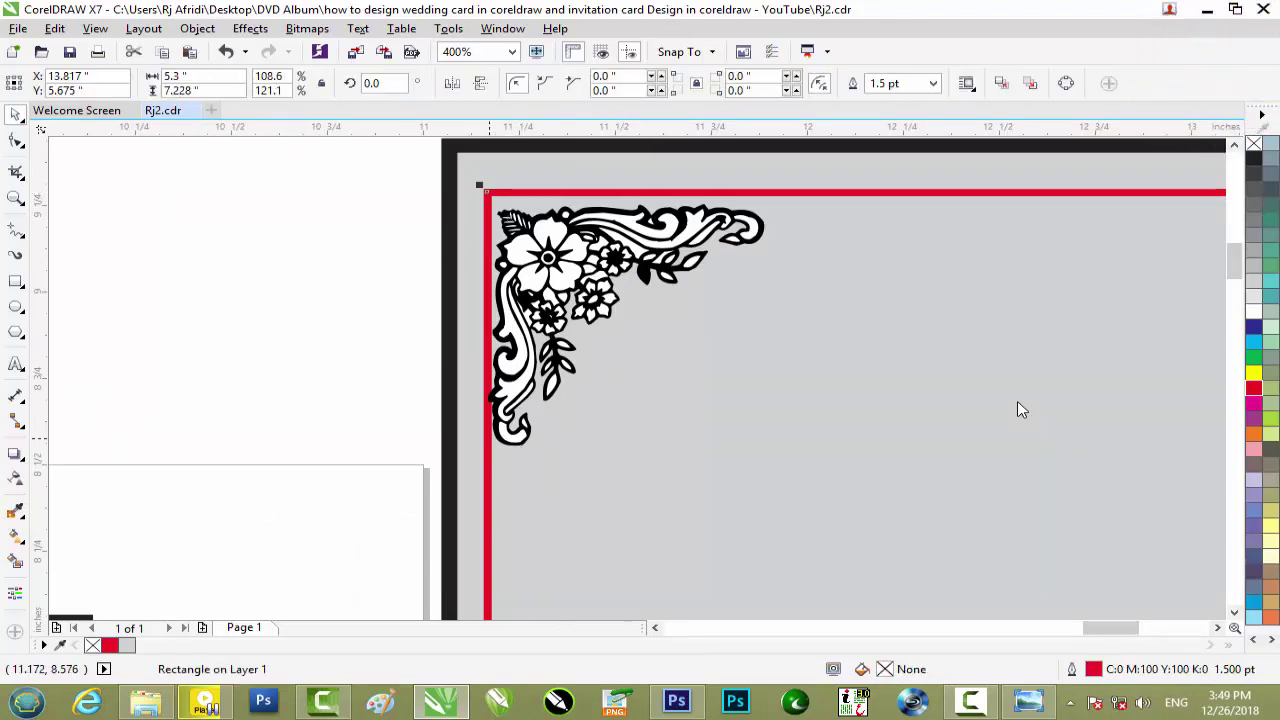
pyautogui.scroll(-1, 487, 440)
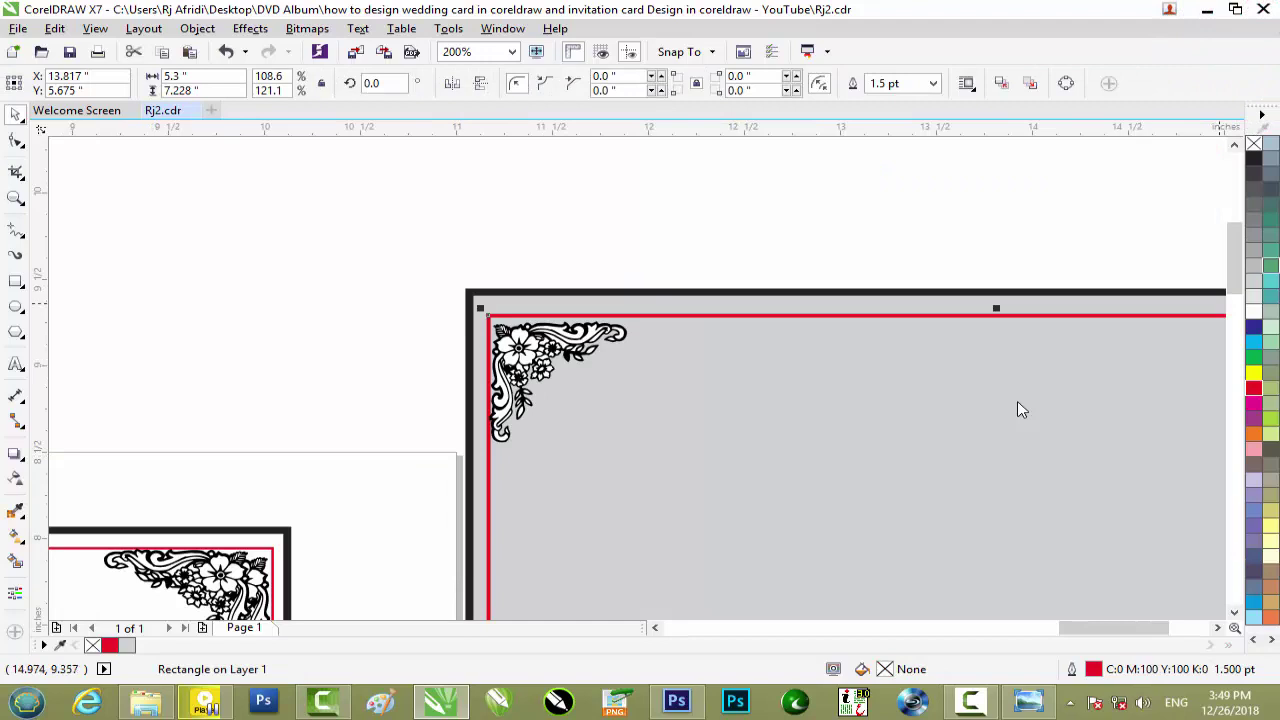
pyautogui.scroll(-1, 1020, 409)
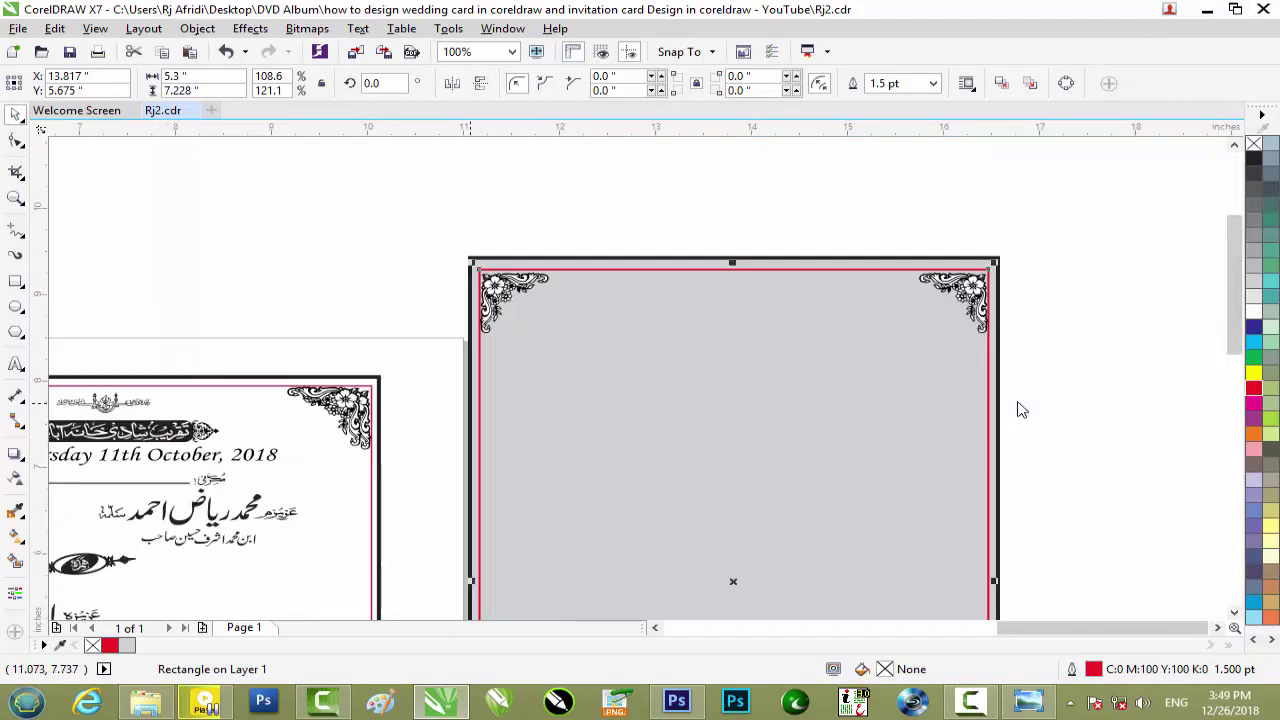
pyautogui.scroll(-2, 1020, 409)
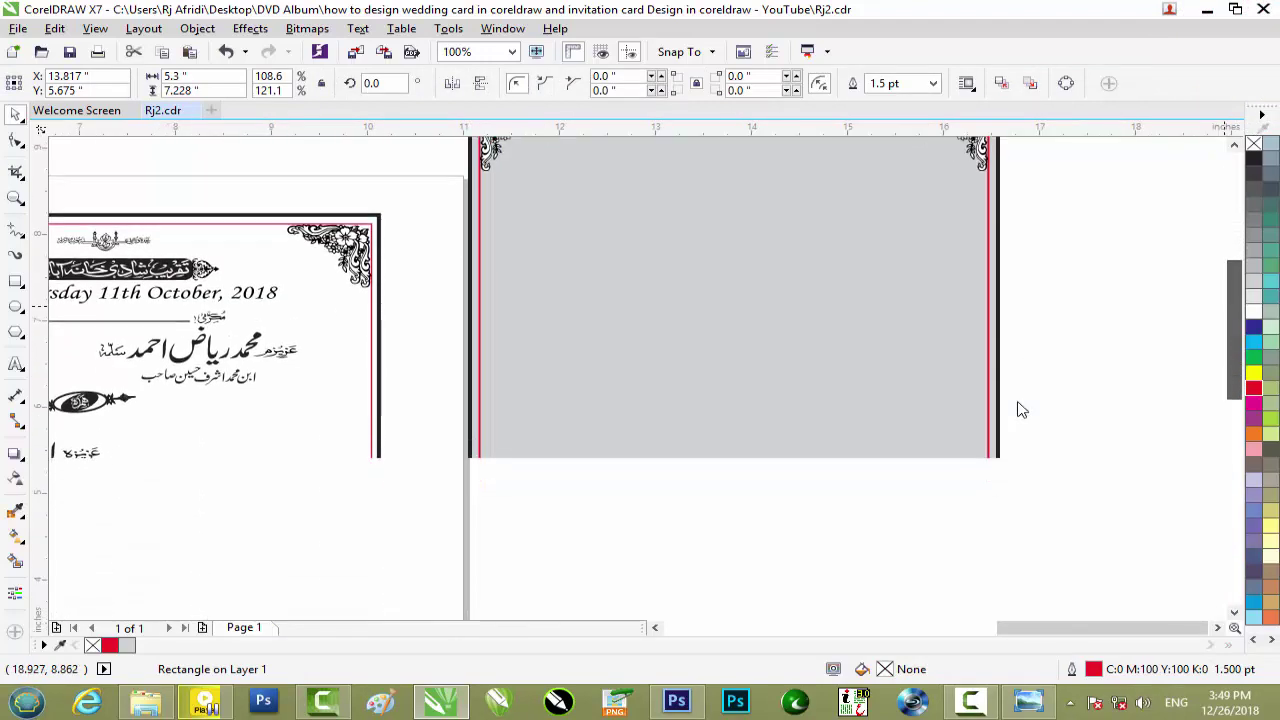
pyautogui.scroll(2, 1020, 409)
pyautogui.scroll(2, 1020, 409)
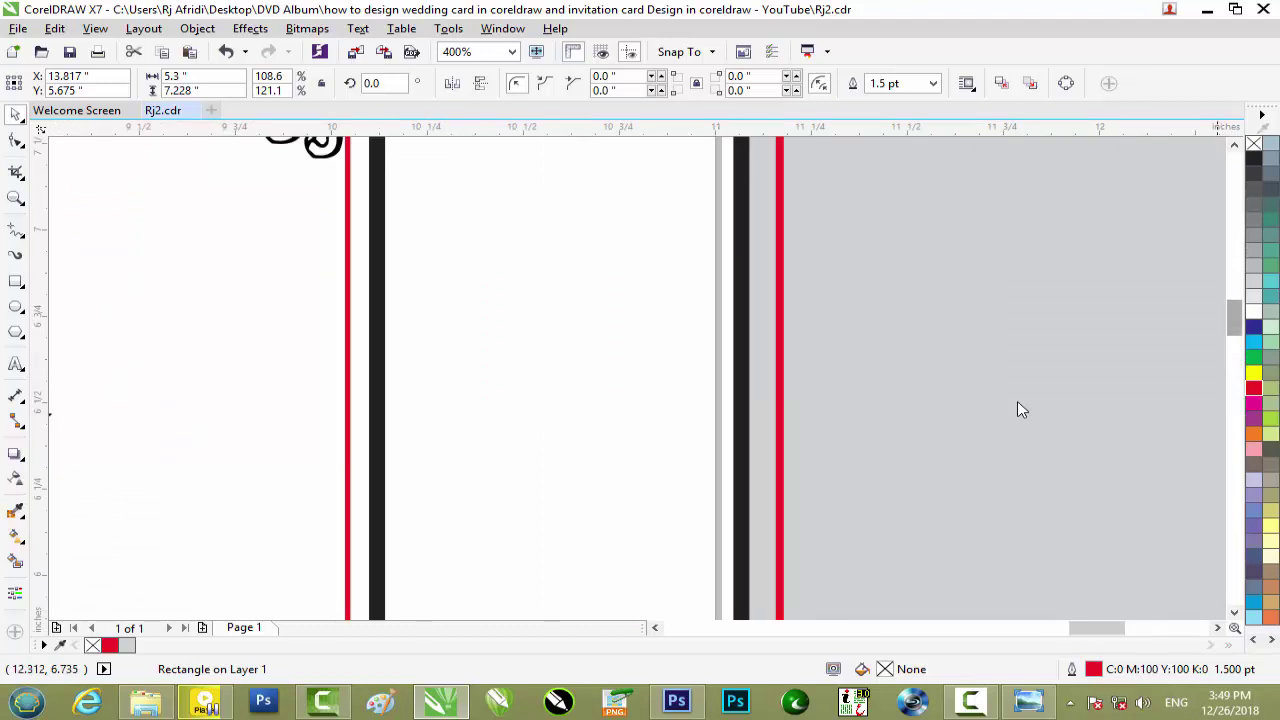
pyautogui.scroll(-2, 1020, 409)
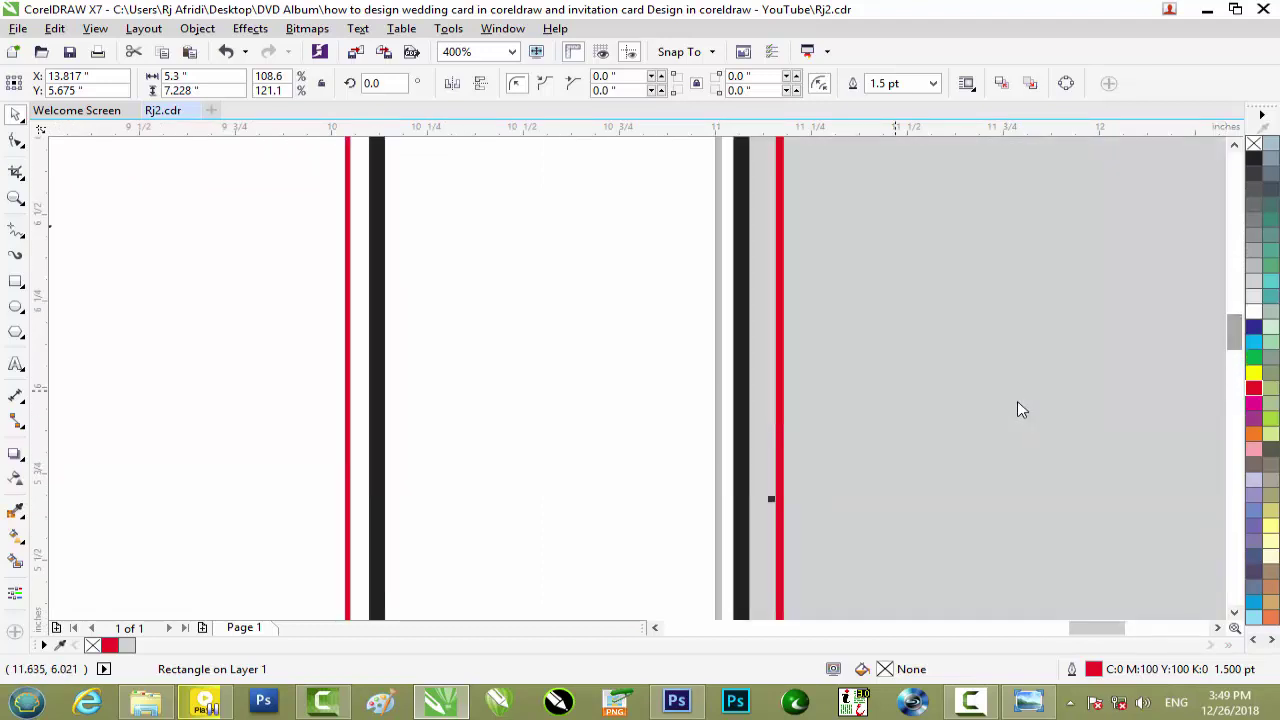
pyautogui.scroll(1, 1020, 409)
pyautogui.moveTo(742, 563); pyautogui.dragTo(733, 563)
pyautogui.scroll(-4, 1020, 409)
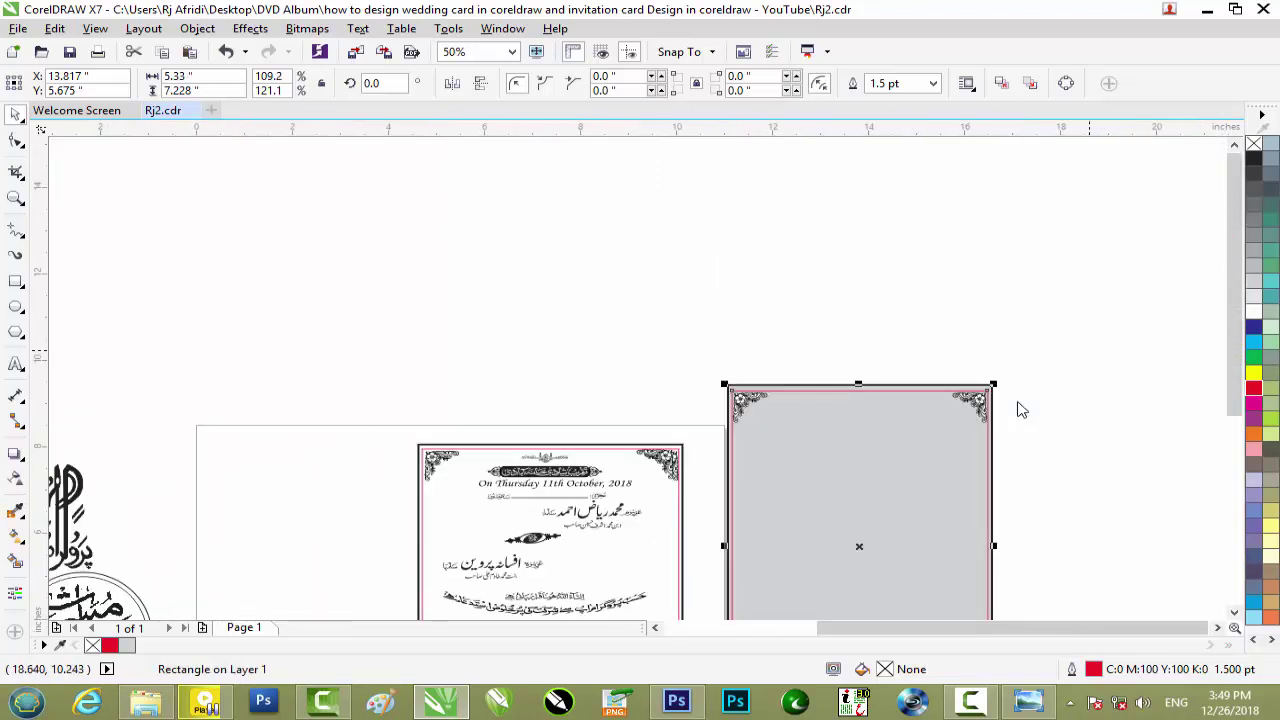
# Step: Select both upper corner ornaments and make a vertically mirrored copy of the pair directly below them
pyautogui.scroll(2, 1020, 409)
pyautogui.scroll(-1, 1020, 409)
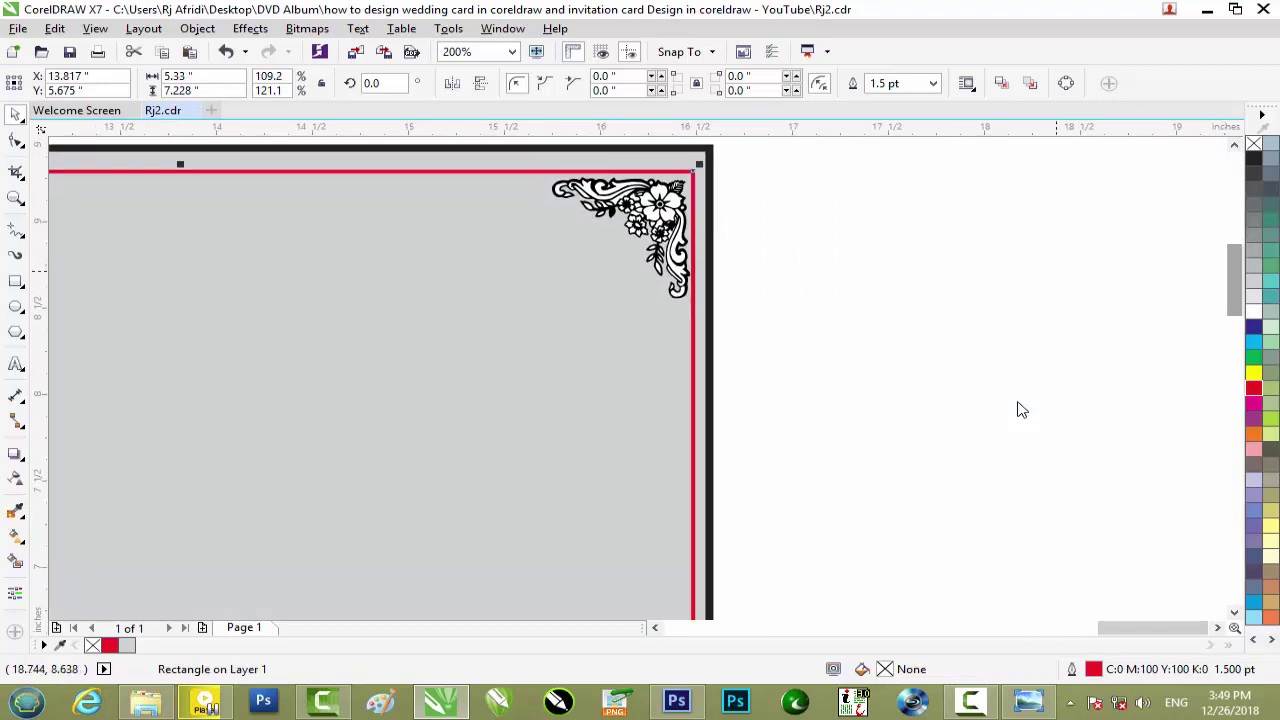
pyautogui.moveTo(754, 155); pyautogui.dragTo(504, 211)
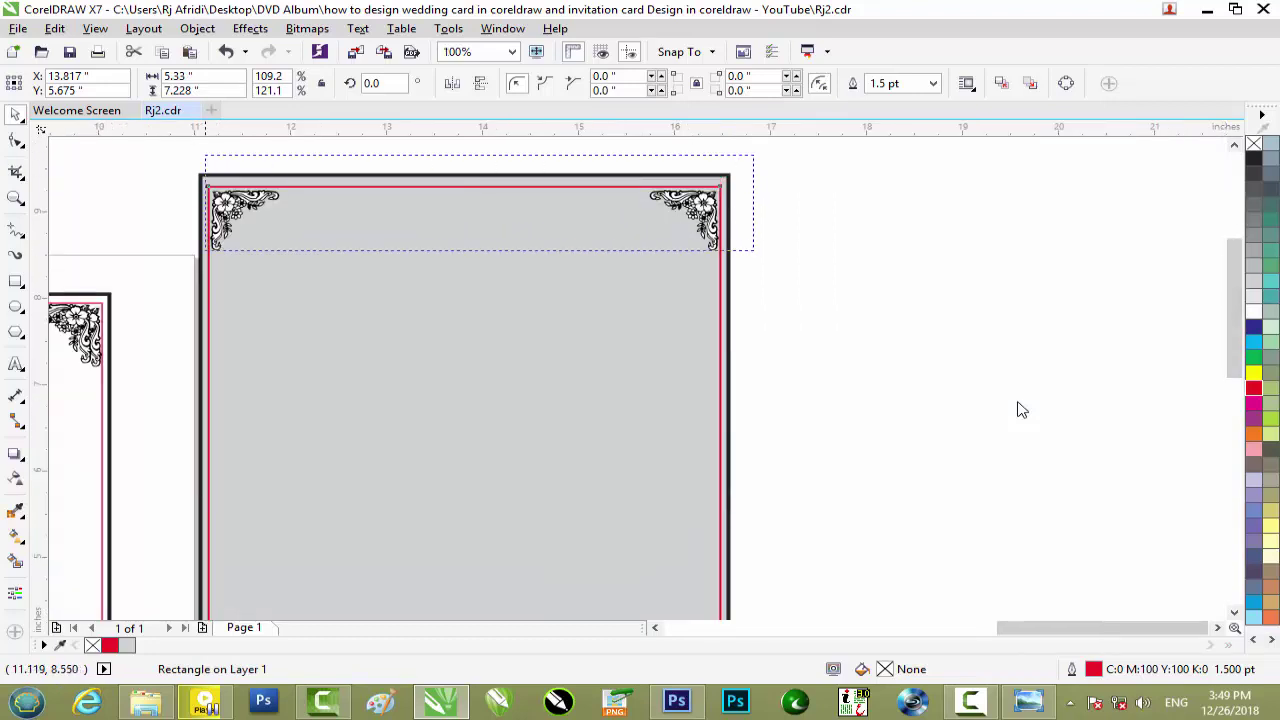
pyautogui.moveTo(205, 250); pyautogui.dragTo(205, 250)
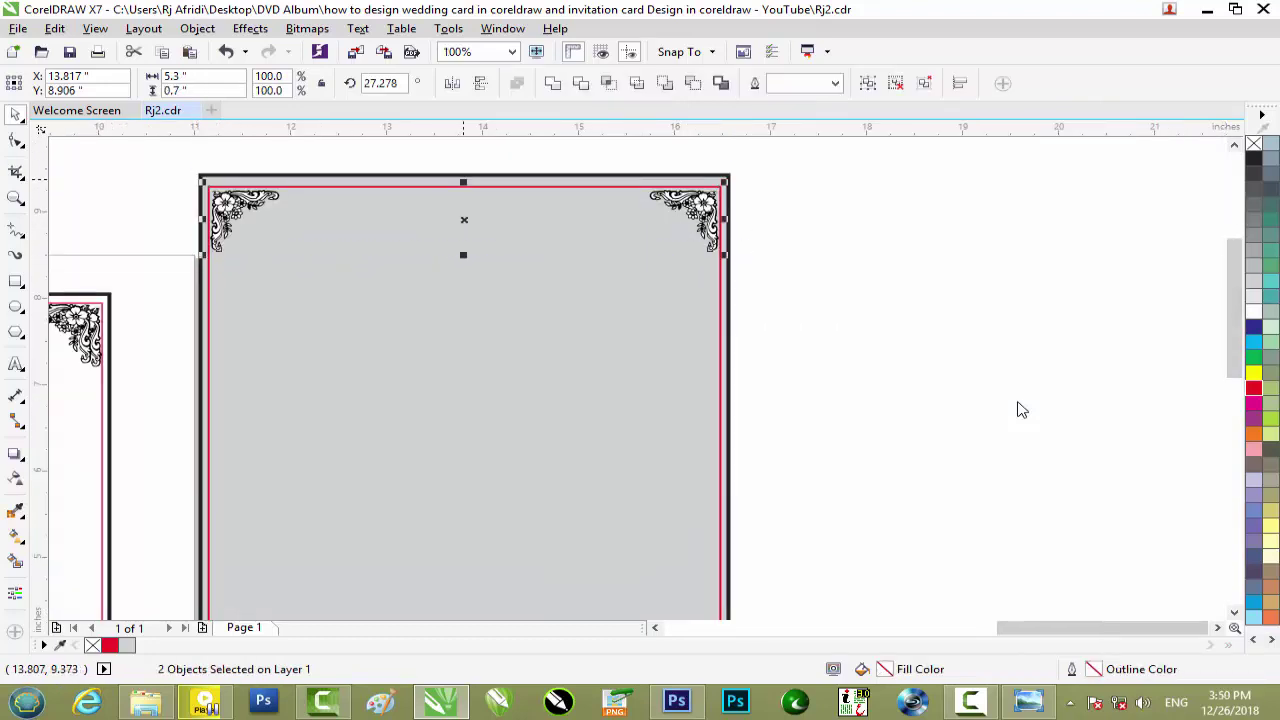
pyautogui.moveTo(464, 181); pyautogui.dragTo(435, 298)
pyautogui.rightClick(435, 298)
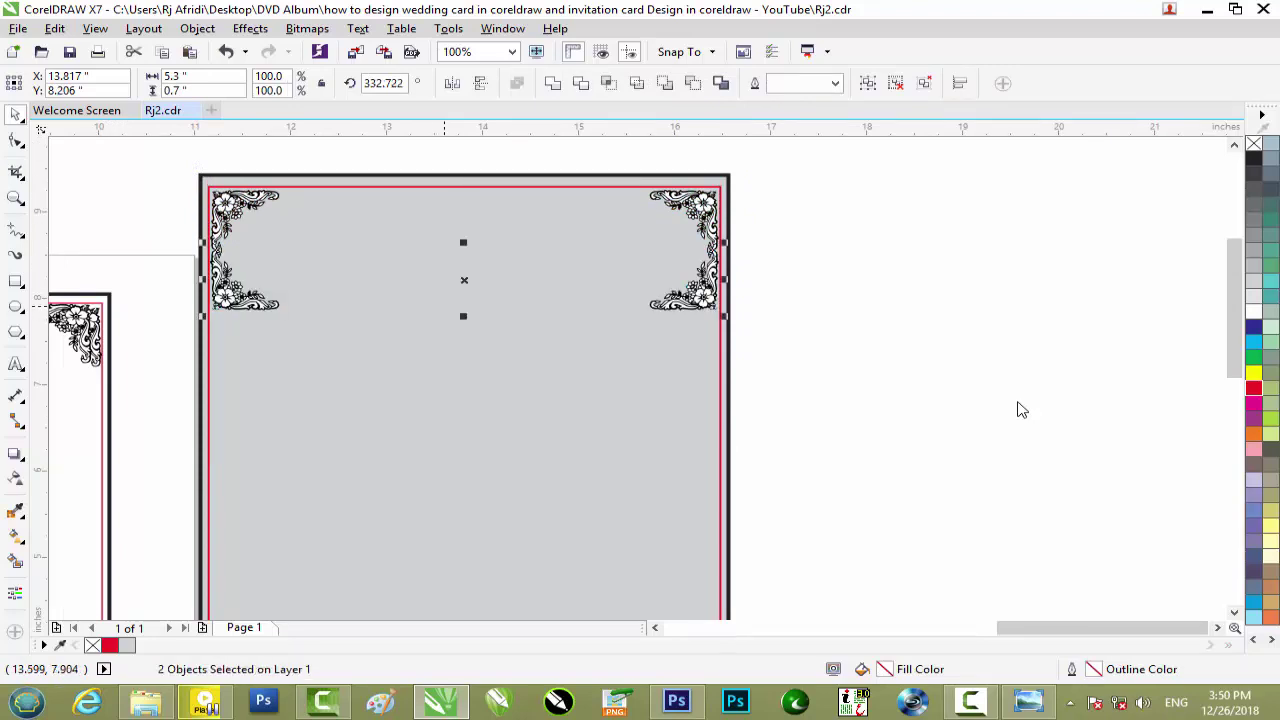
# Step: Move the vertically mirrored pair of corner ornaments down to the bottom of the new card
pyautogui.scroll(-3, 442, 305)
pyautogui.scroll(3, 447, 300)
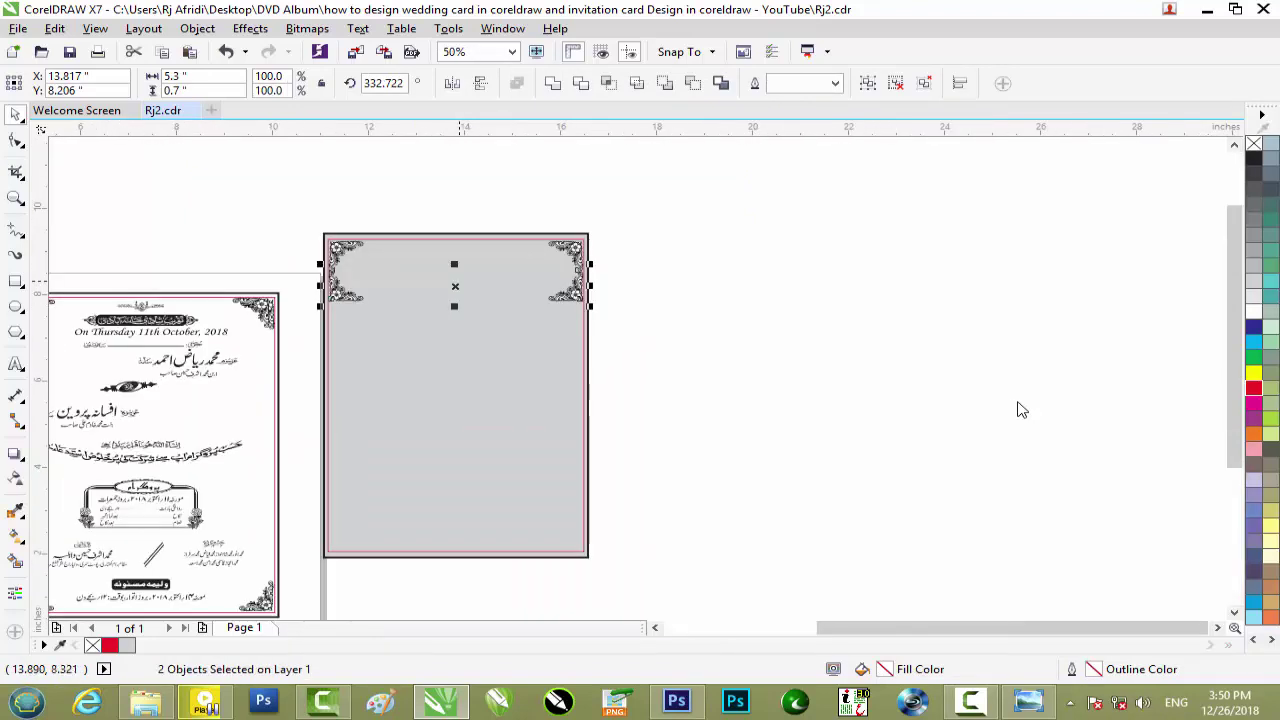
pyautogui.moveTo(454, 290); pyautogui.dragTo(457, 557)
pyautogui.scroll(2, 457, 557)
pyautogui.scroll(2, 456, 528)
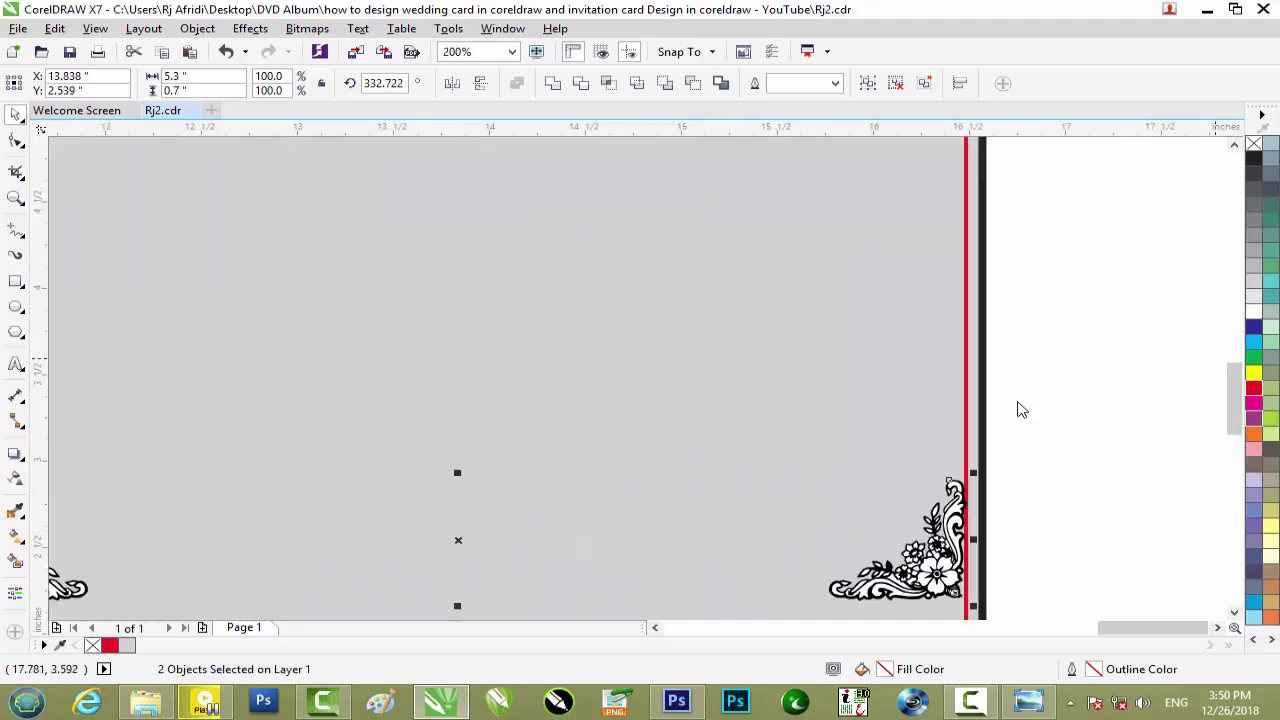
# Step: Nudge the lower ornament pair about 0.03 inch left and 0.11 inch down to fit the red frame's bottom corners
pyautogui.scroll(-3, 456, 465)
pyautogui.press('Left')
pyautogui.press('Left')
pyautogui.press('Down')
pyautogui.press('Down')
pyautogui.press('Down')
pyautogui.press('Down')
pyautogui.press('Down')
pyautogui.press('Down')
pyautogui.press('Down')
pyautogui.press('Down')
pyautogui.press('Down')
pyautogui.press('Down')
pyautogui.press('Down')
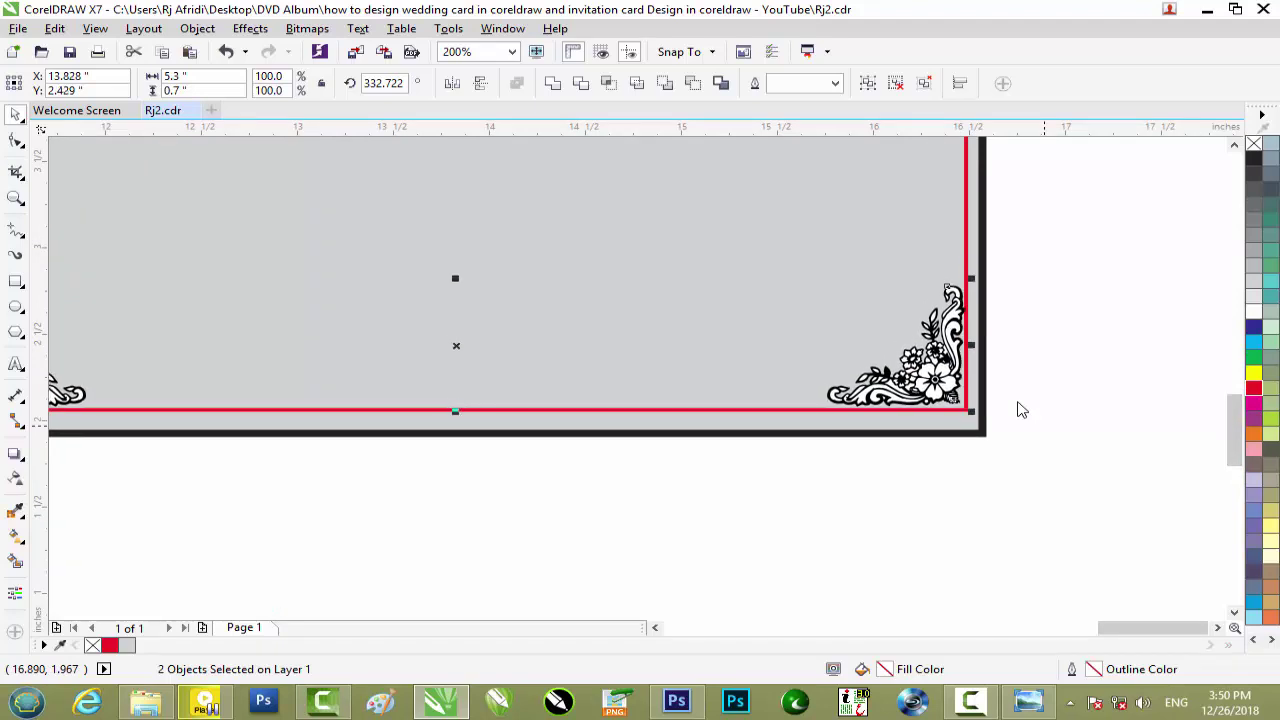
pyautogui.press('Left')
pyautogui.scroll(-4, 1020, 410)
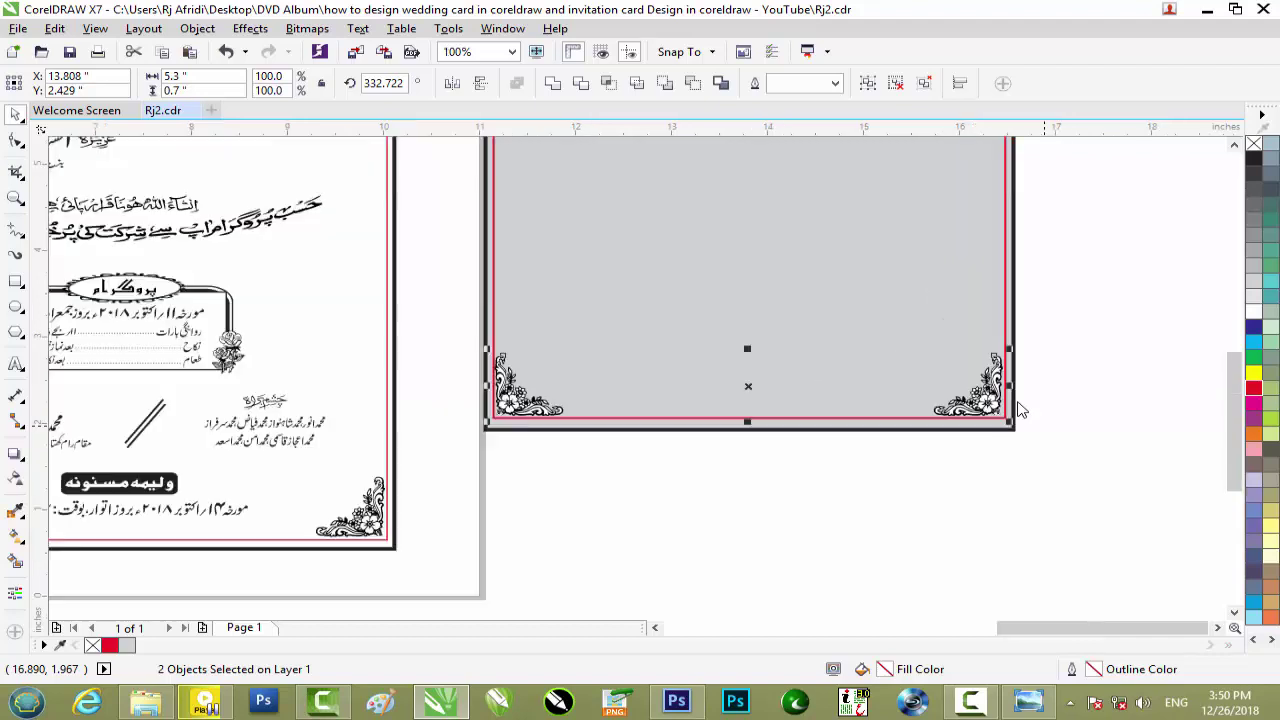
pyautogui.press('Escape')
pyautogui.scroll(2, 1020, 410)
pyautogui.scroll(1, 1020, 410)
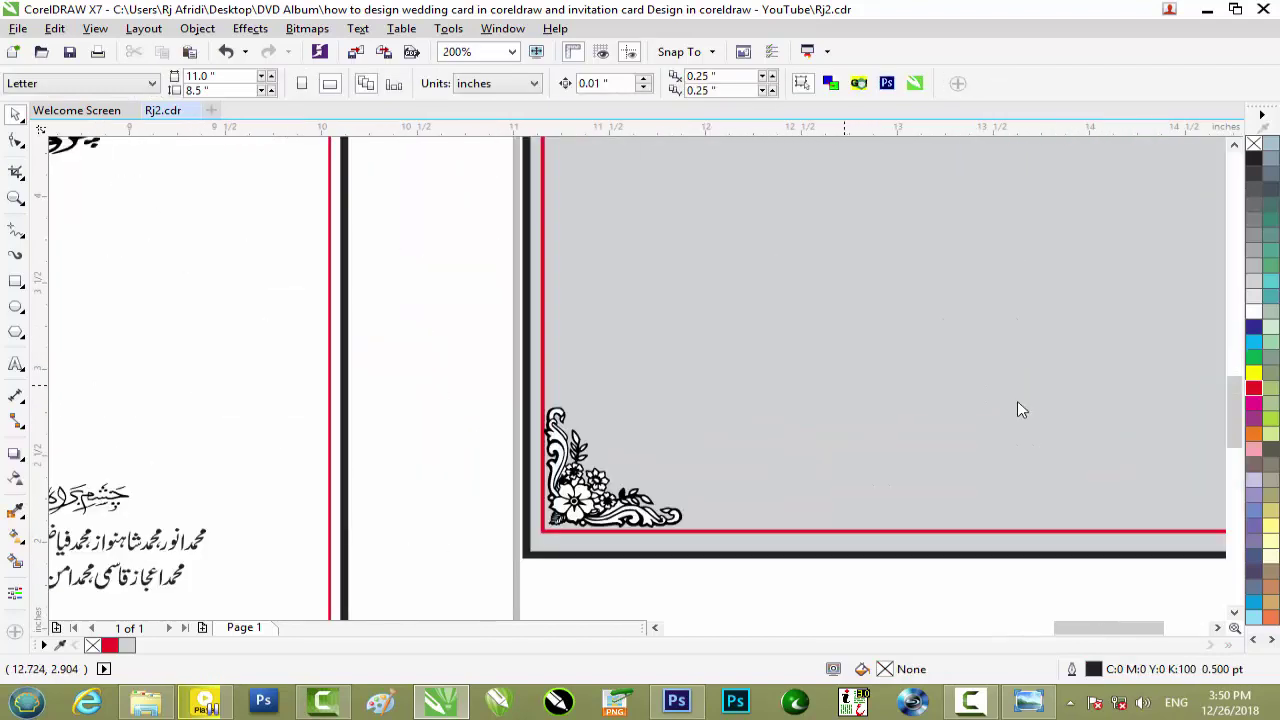
# Step: Select all text and inner decorations of the sample card, without its borders and corners, and place a copy on the new card
pyautogui.scroll(-2, 1020, 410)
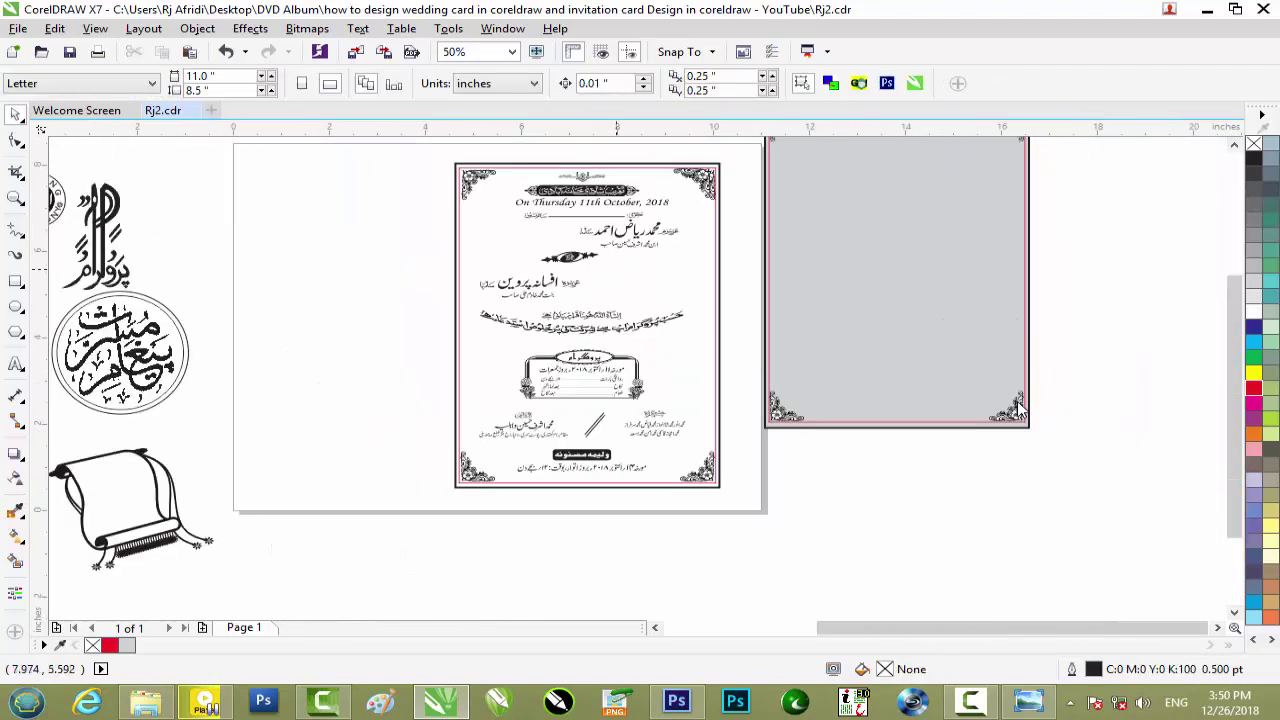
pyautogui.scroll(2, 1020, 410)
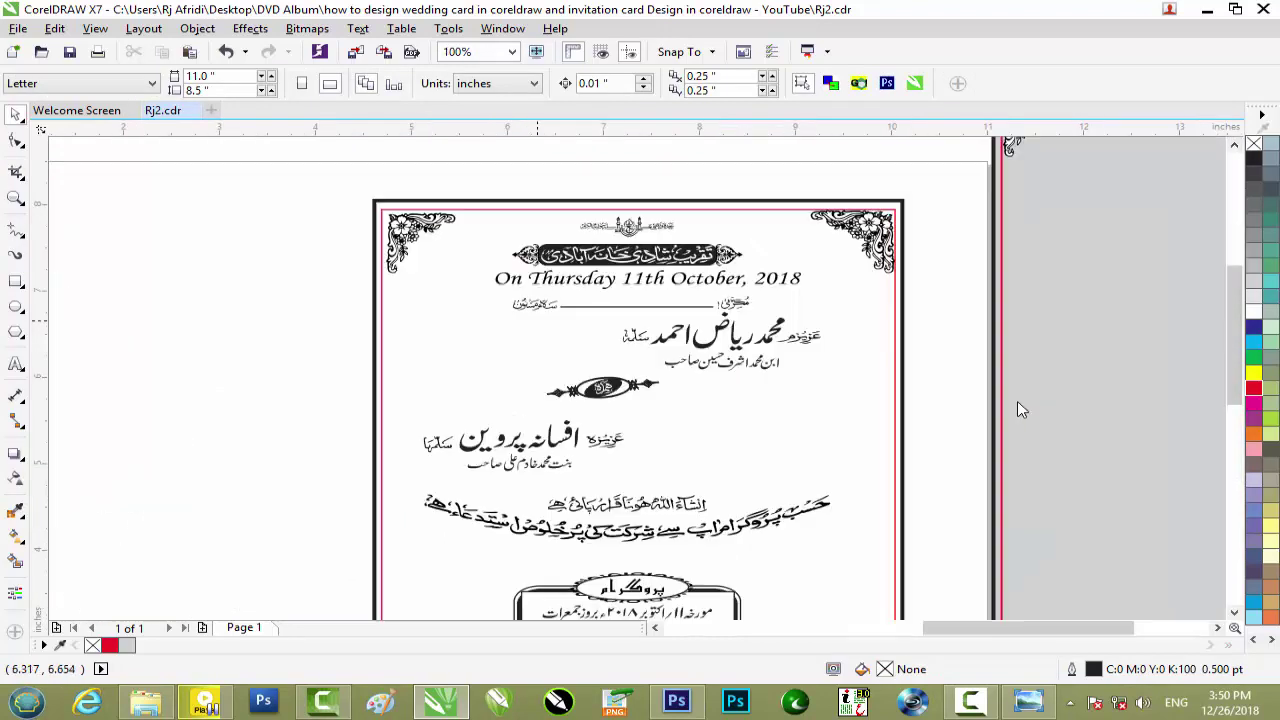
pyautogui.scroll(-2, 1020, 408)
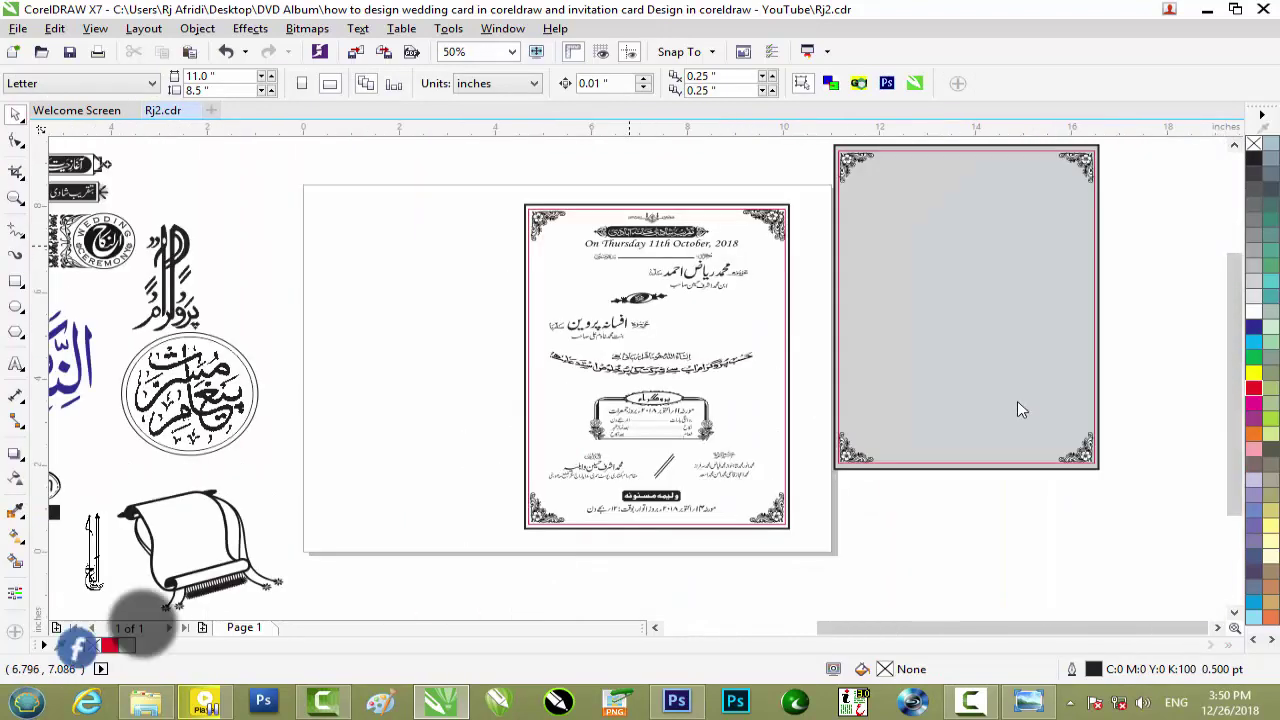
pyautogui.scroll(2, 1020, 410)
pyautogui.scroll(1, 1020, 410)
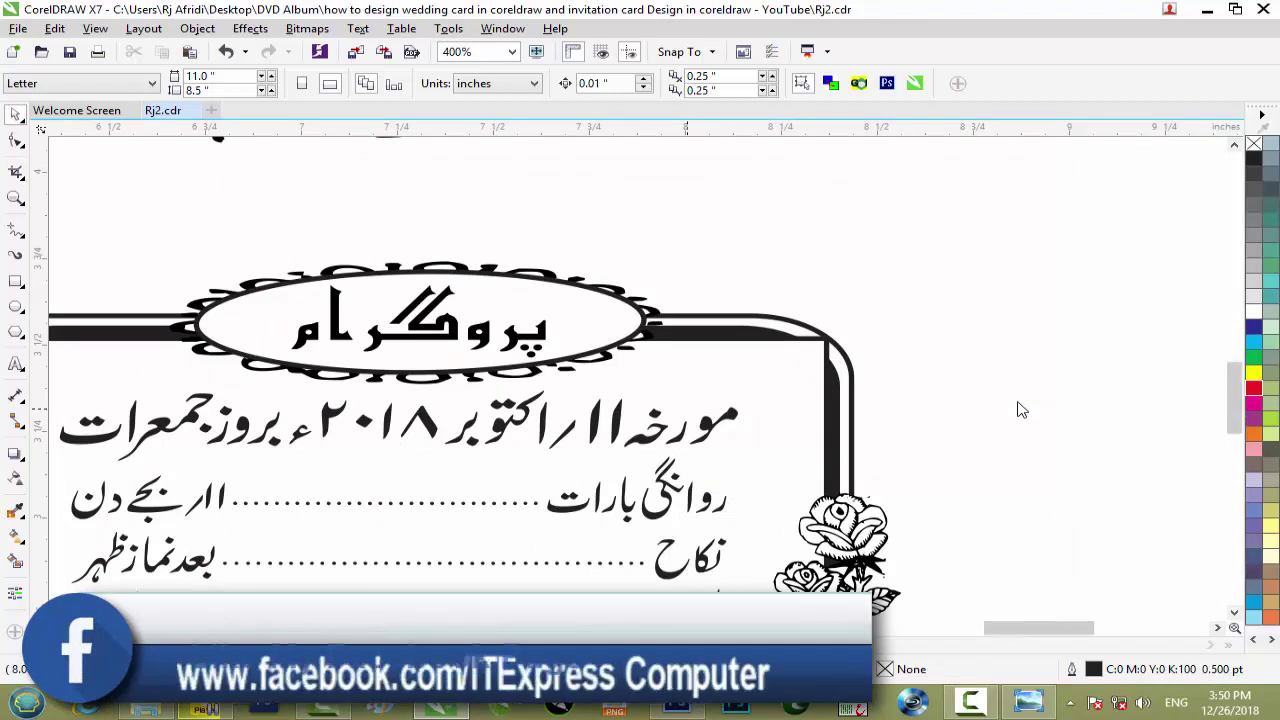
pyautogui.scroll(-3, 1020, 410)
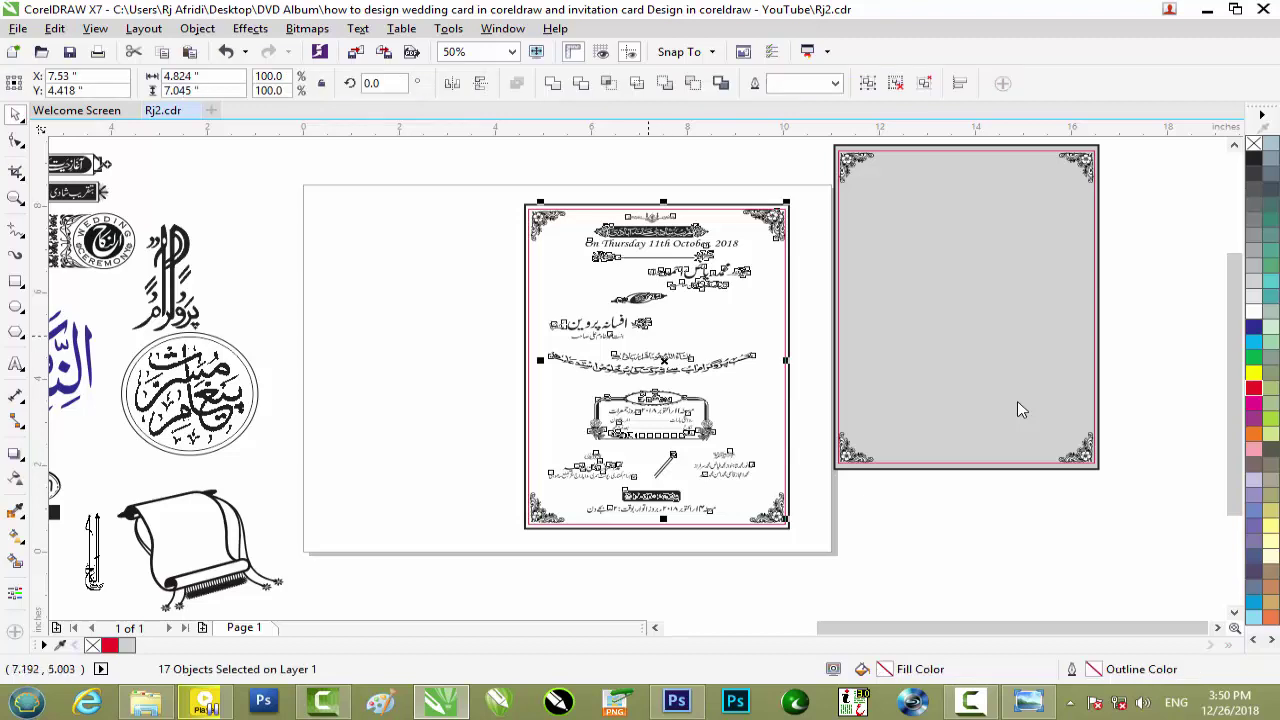
pyautogui.moveTo(648, 338); pyautogui.dragTo(953, 276)
pyautogui.moveTo(1020, 409); pyautogui.dragTo(1018, 410)
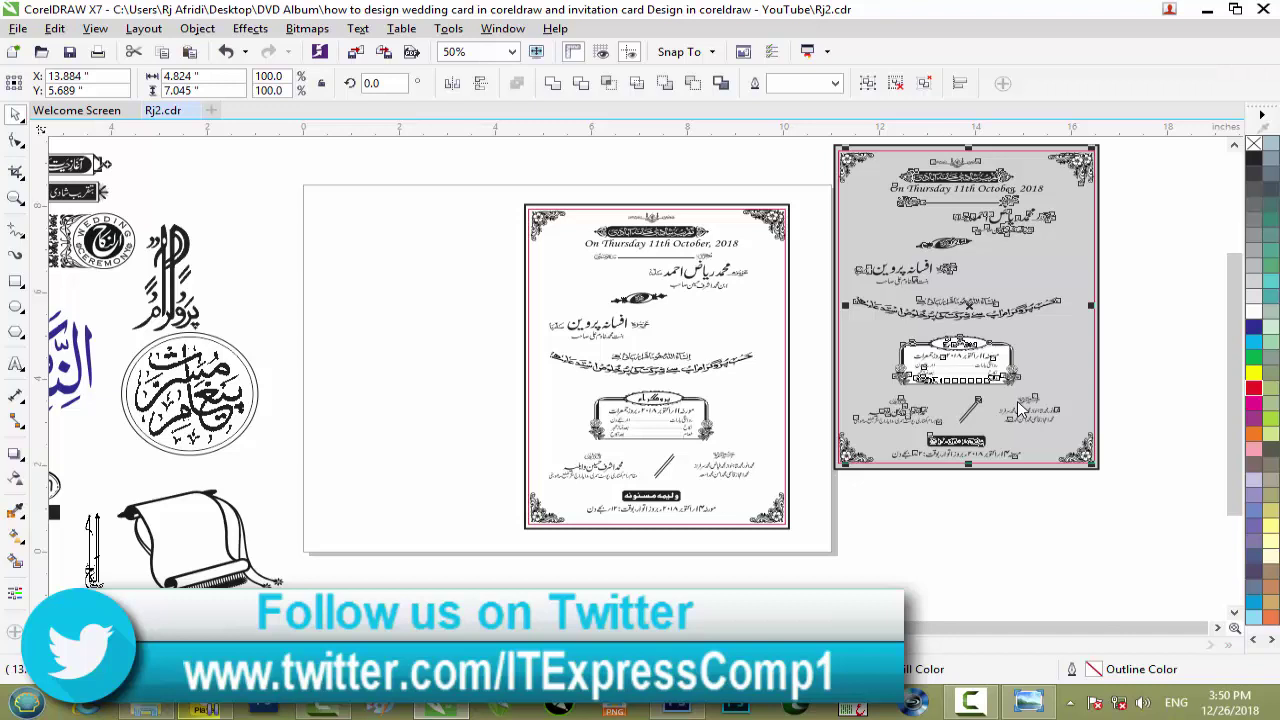
# Step: Fill the new card's red inner frame with white behind the copied text, and clear the selection
pyautogui.scroll(2, 1018, 407)
pyautogui.scroll(-2, 1018, 407)
pyautogui.press('Escape')
pyautogui.click(1019, 409)
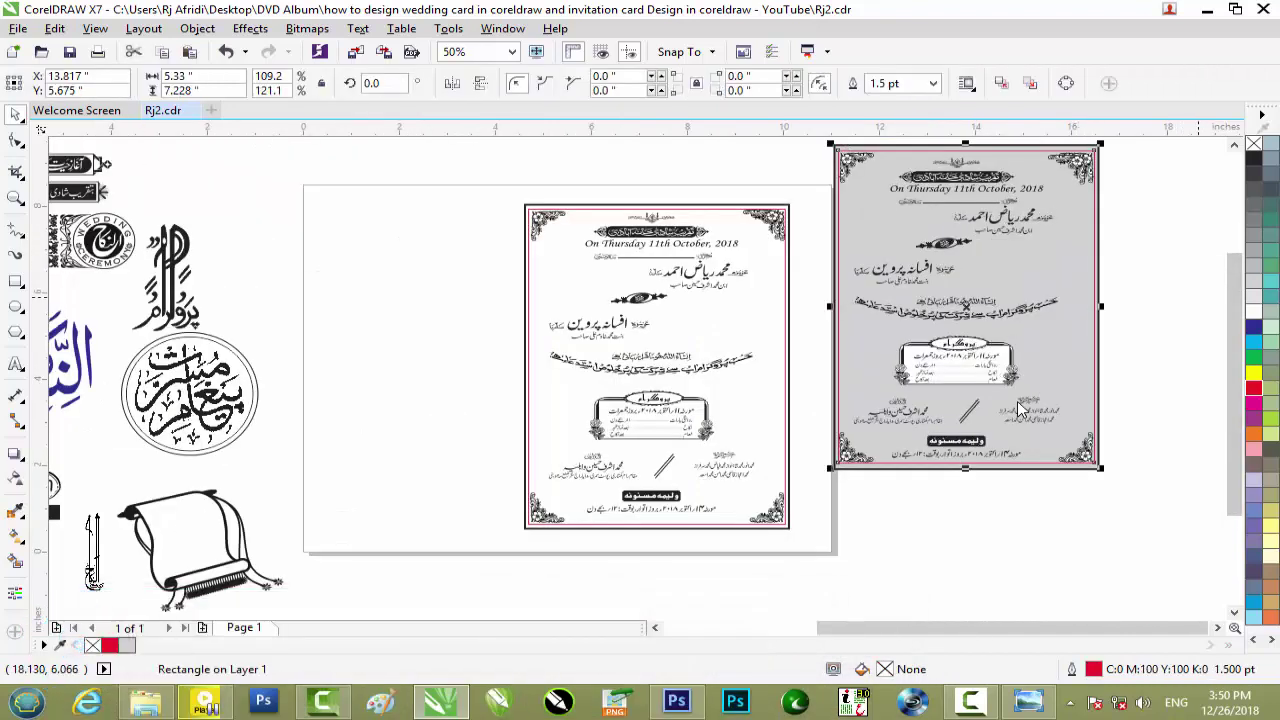
pyautogui.press('Escape')
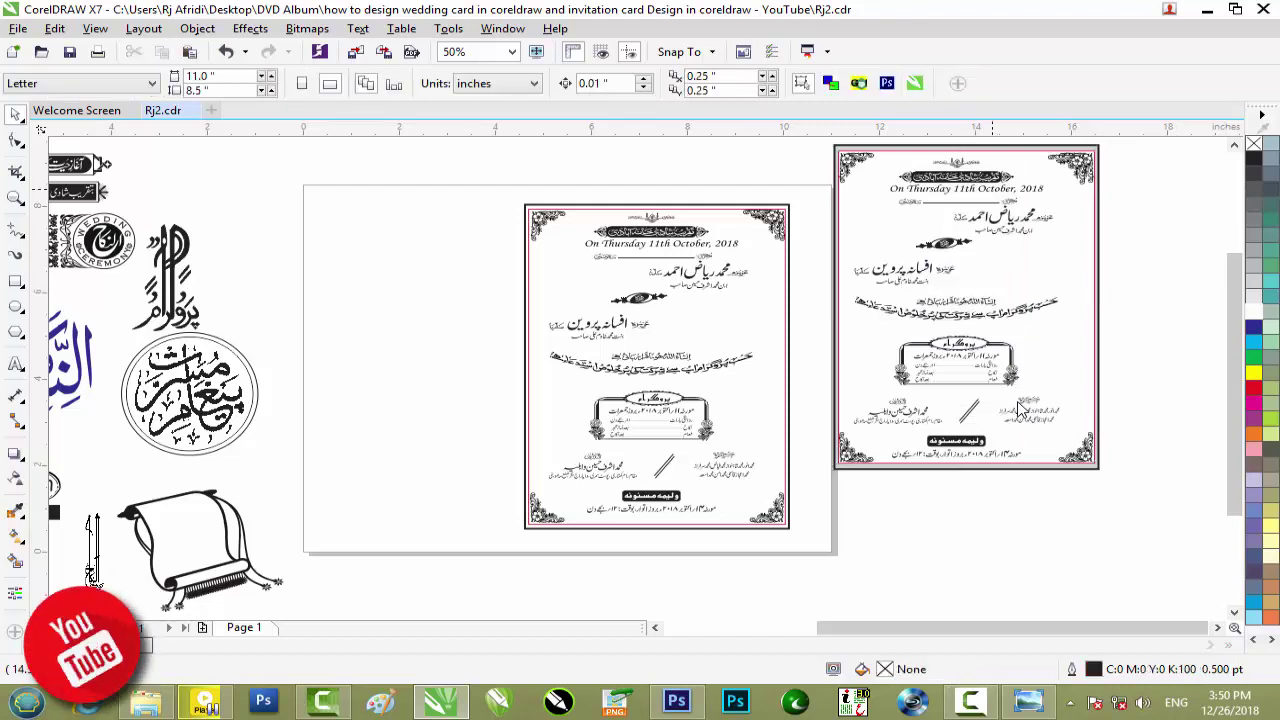
# Step: Examine the new card from its heading to its bottom line and compare the layout with the sample card
pyautogui.scroll(2, 1020, 409)
pyautogui.scroll(-2, 1019, 409)
pyautogui.scroll(2, 1020, 409)
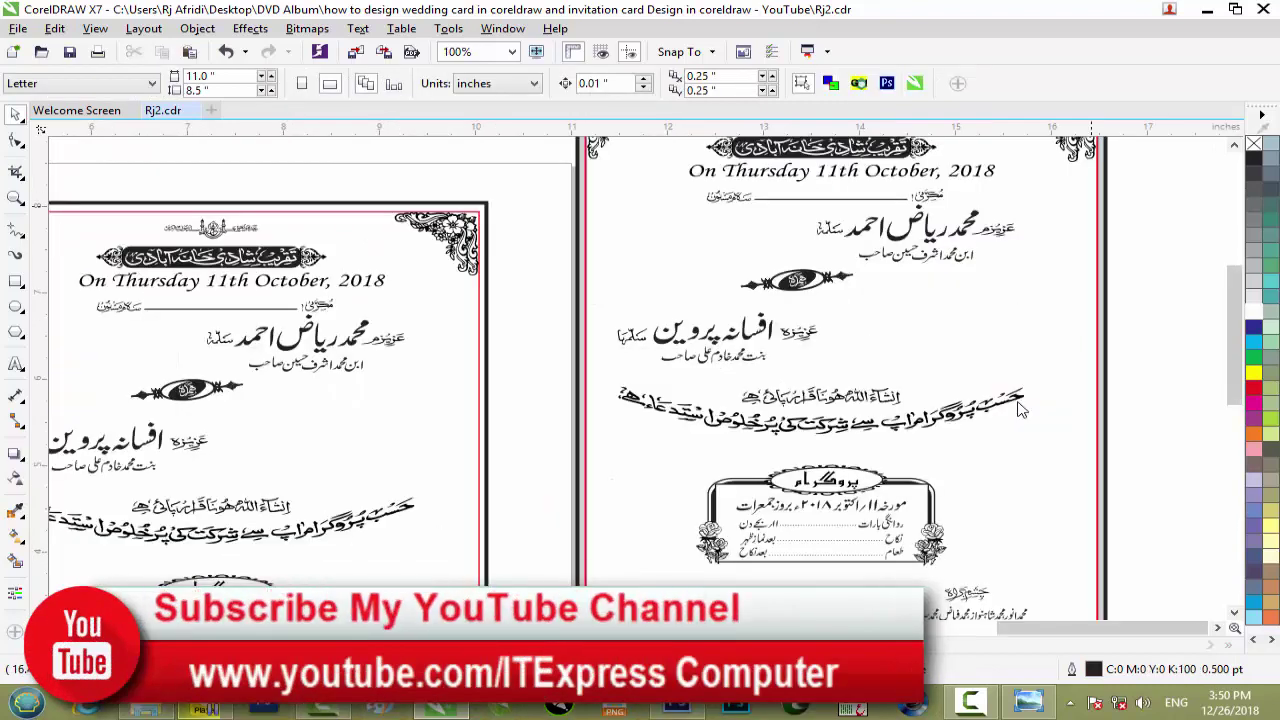
pyautogui.scroll(-3, 1020, 409)
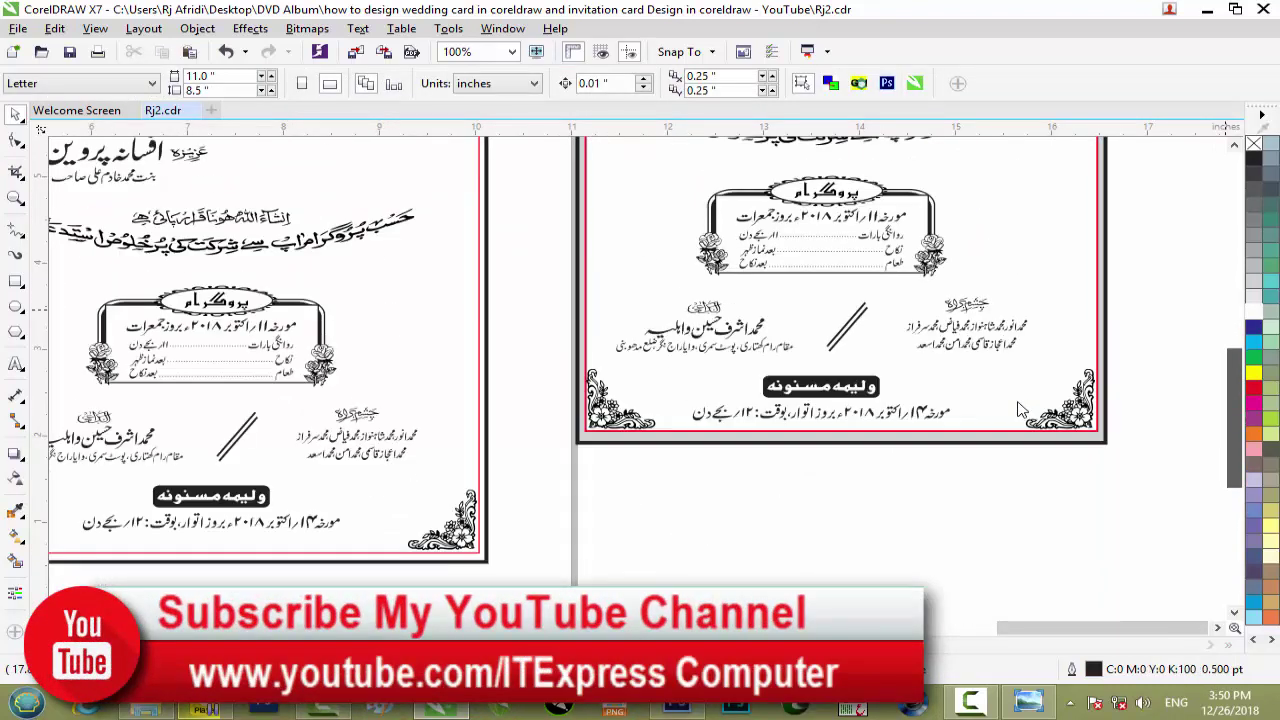
pyautogui.scroll(3, 1020, 409)
pyautogui.scroll(2, 1020, 409)
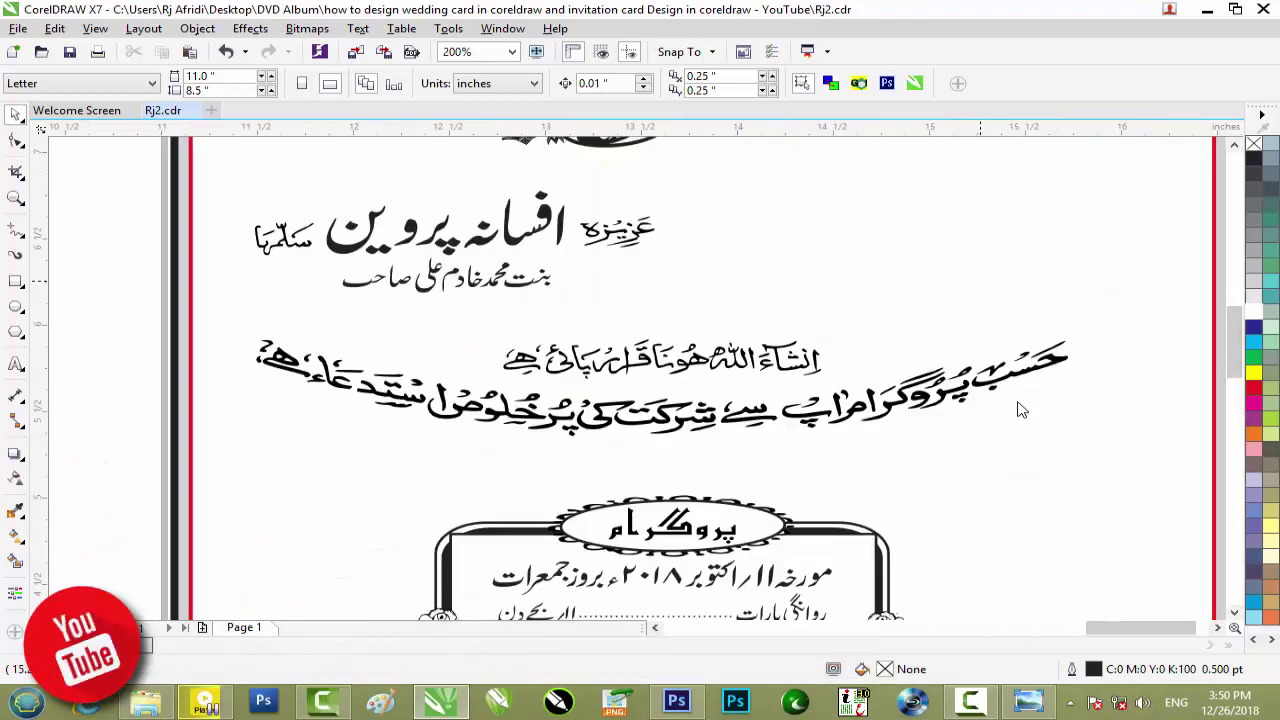
pyautogui.scroll(4, 1020, 409)
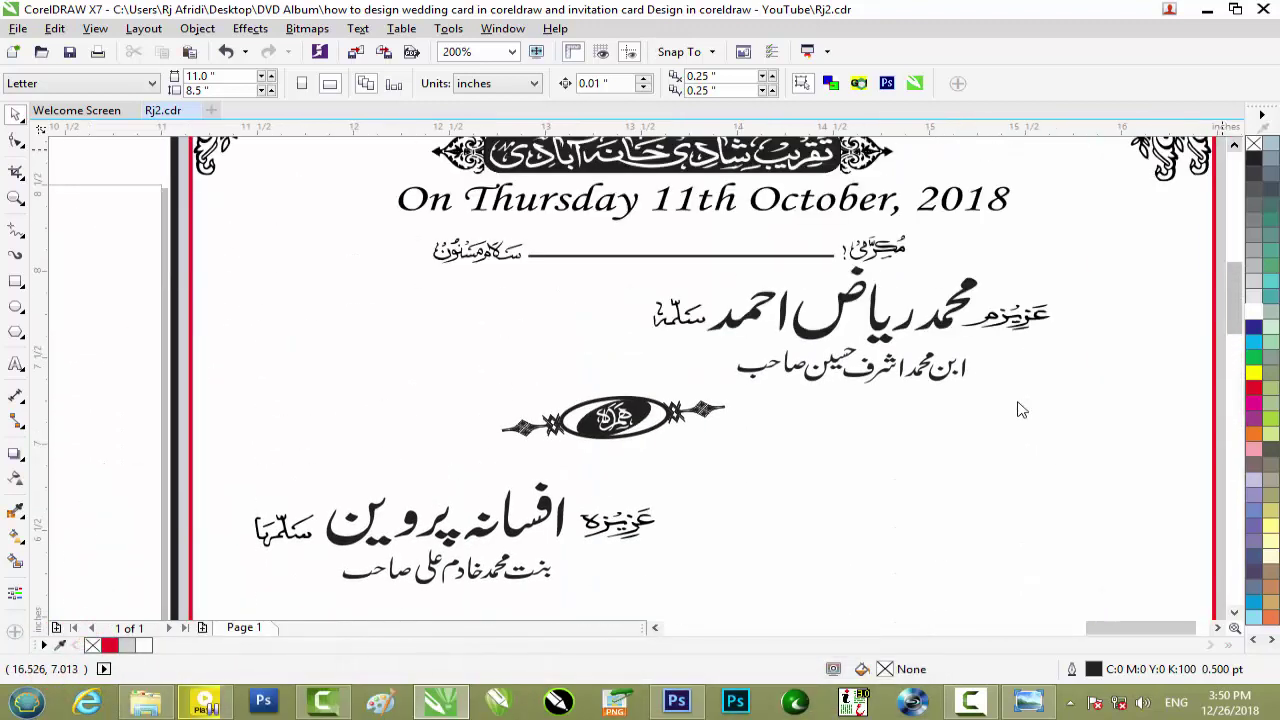
pyautogui.scroll(1, 1020, 409)
pyautogui.scroll(-2, 1020, 409)
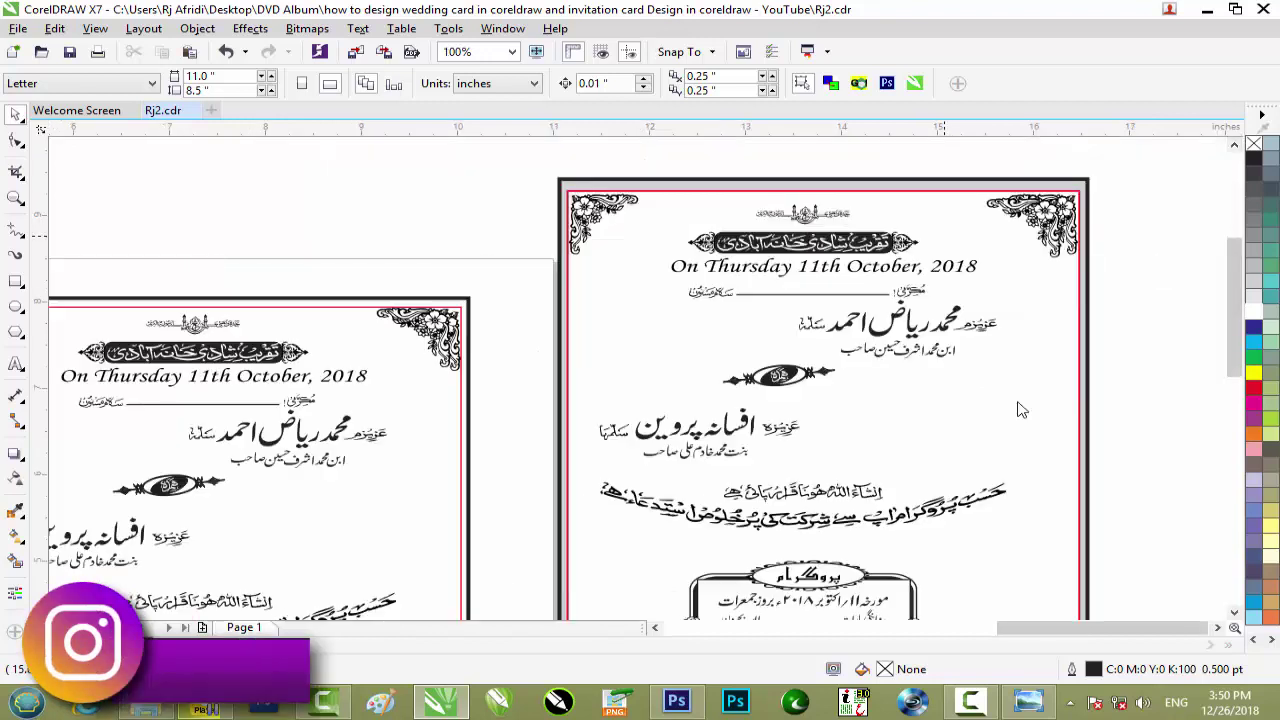
pyautogui.scroll(1, 1020, 409)
pyautogui.scroll(-1, 1020, 409)
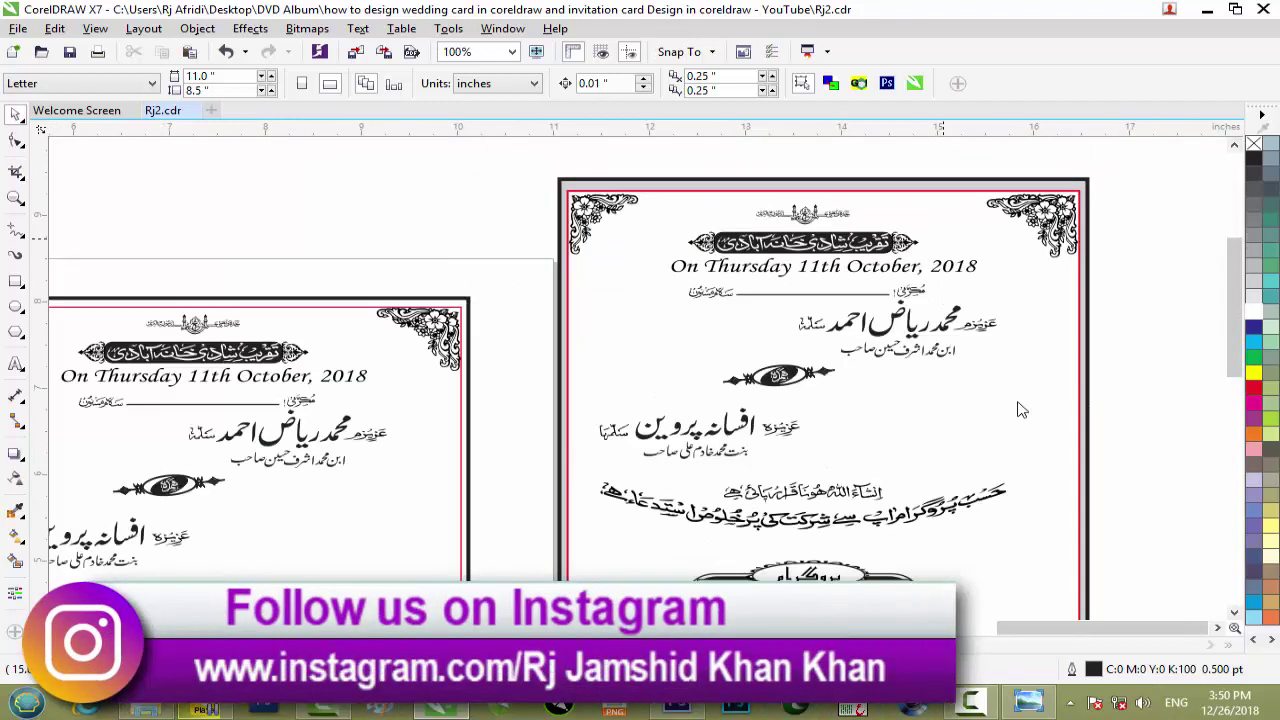
pyautogui.scroll(1, 1020, 409)
pyautogui.scroll(-2, 1020, 409)
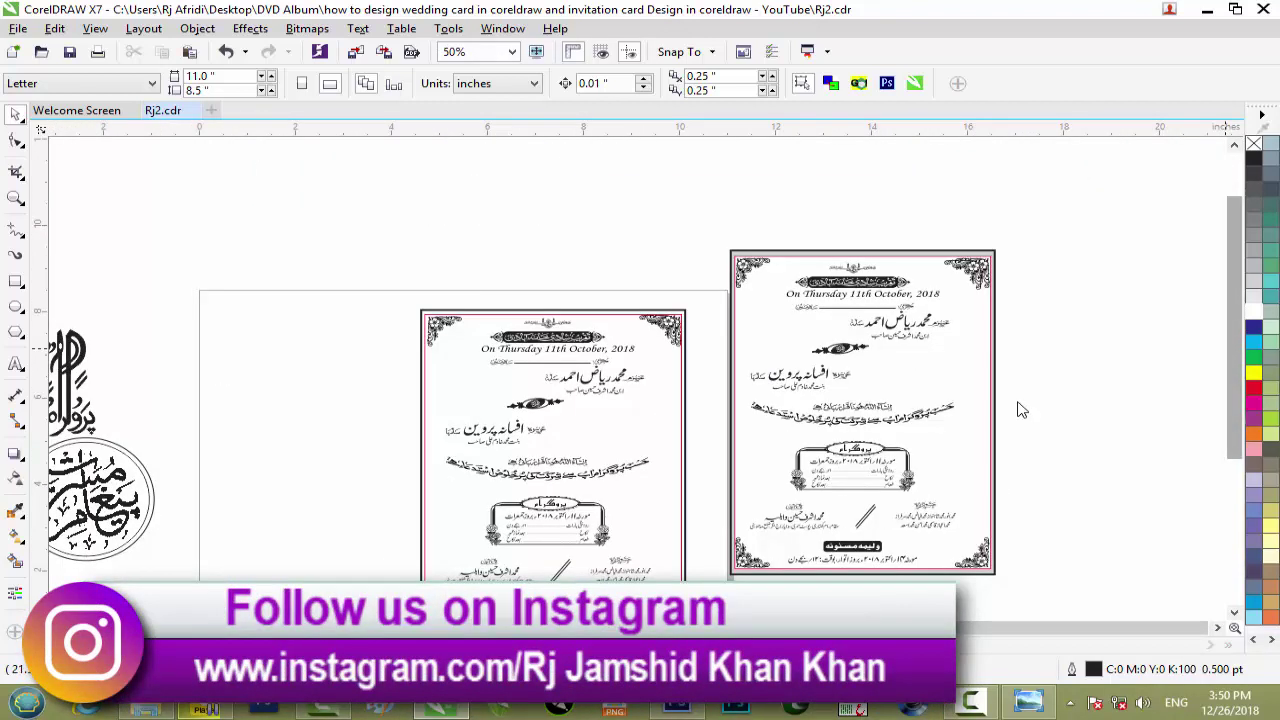
pyautogui.scroll(3, 1020, 409)
pyautogui.scroll(-1, 1020, 409)
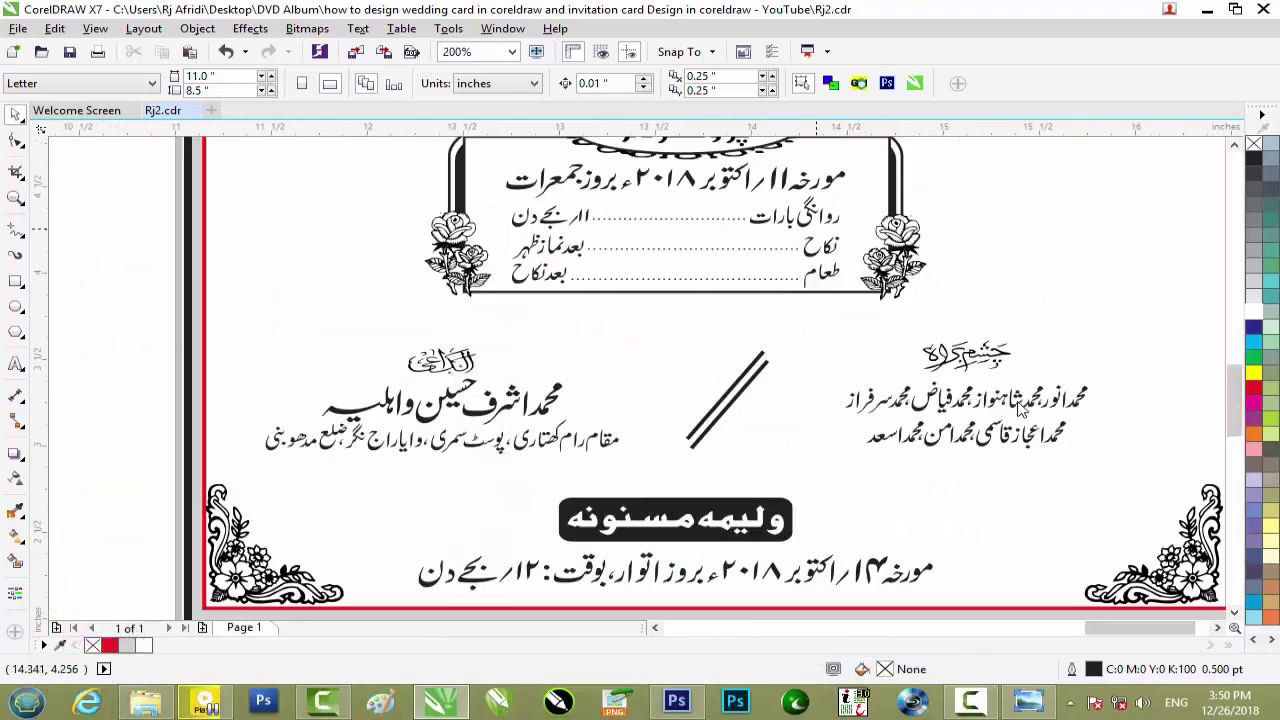
pyautogui.scroll(-1, 1020, 409)
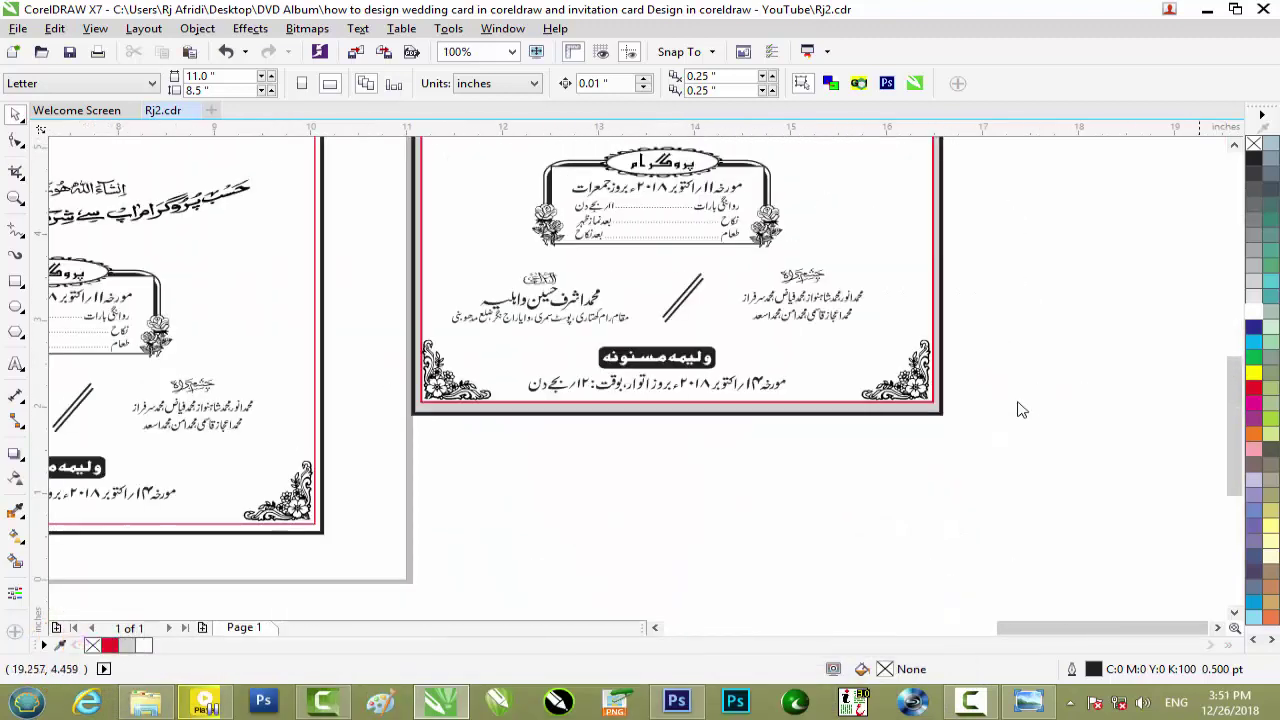
pyautogui.scroll(4, 1020, 409)
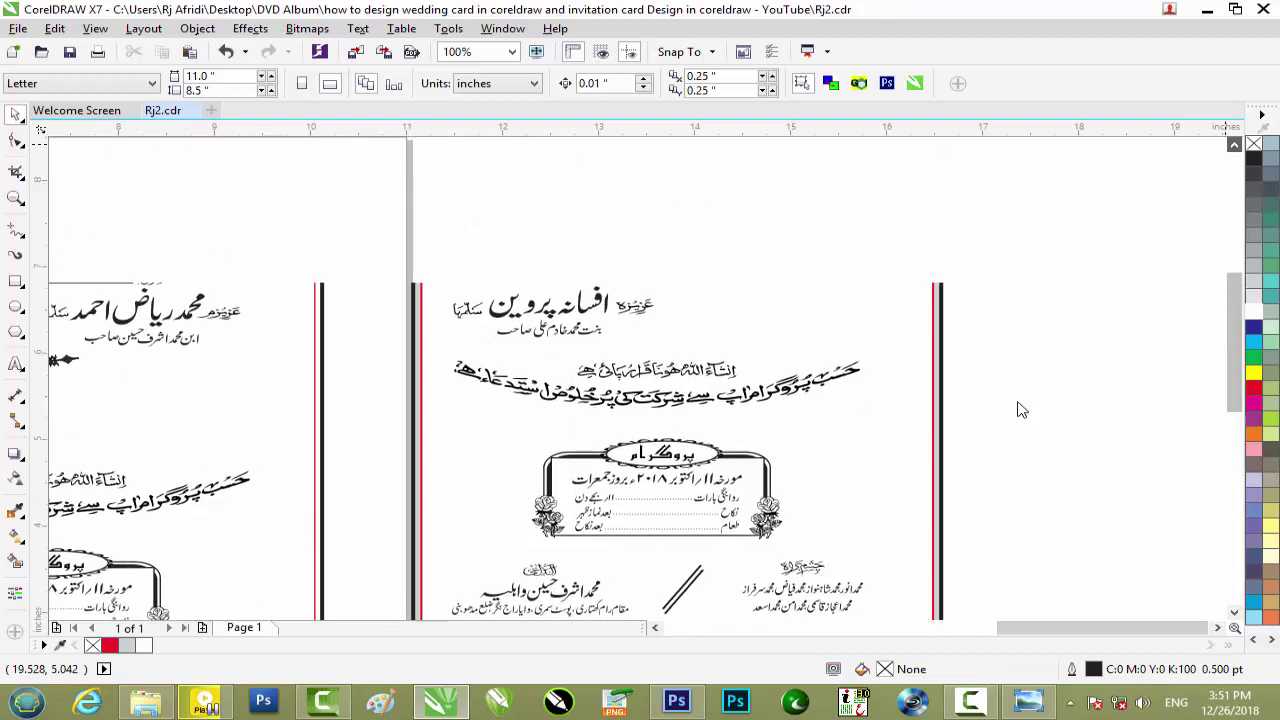
pyautogui.scroll(-2, 1020, 409)
pyautogui.scroll(2, 1020, 409)
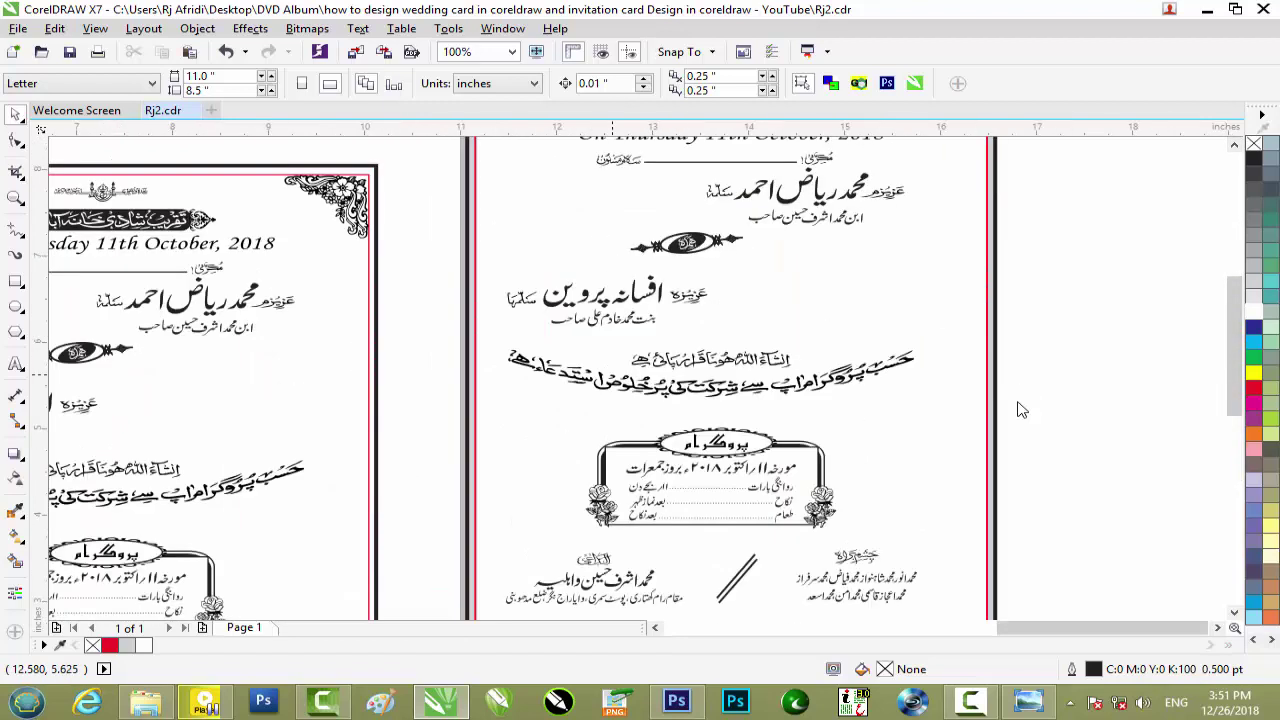
pyautogui.scroll(1, 1020, 409)
pyautogui.scroll(-2, 1020, 409)
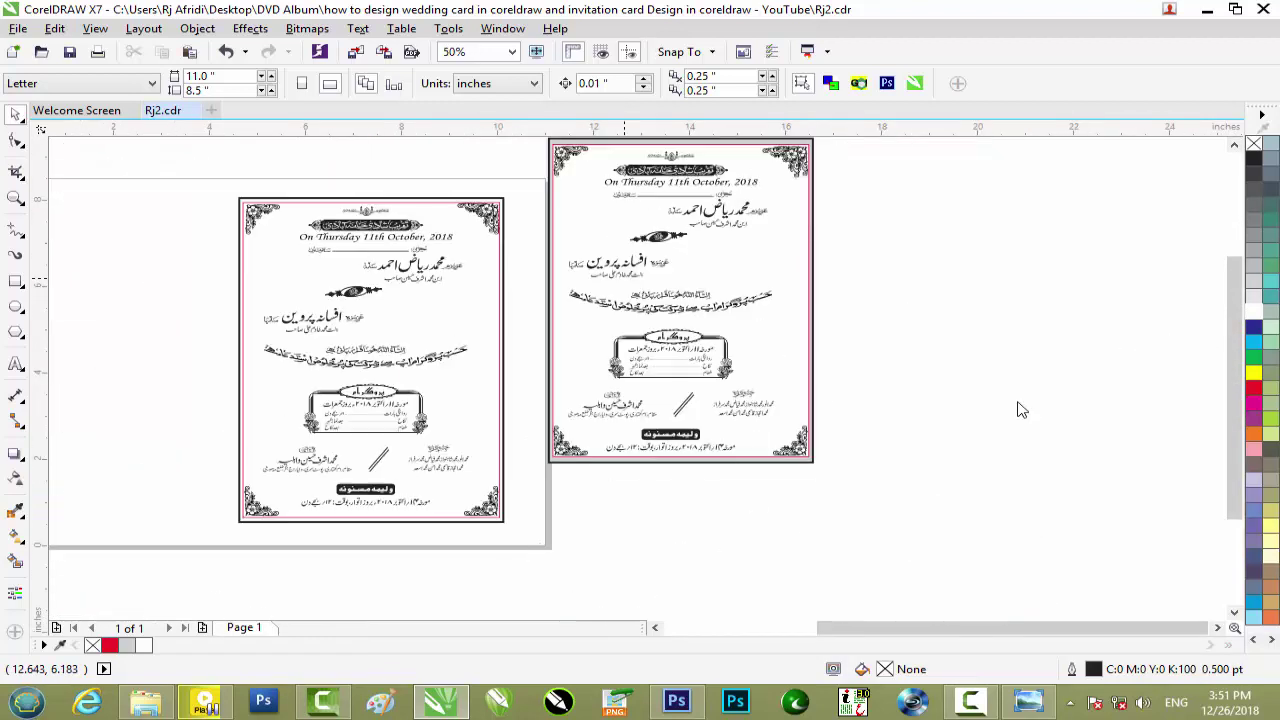
# Step: Look over the collection of wedding calligraphy and ornament clip art beside the page
pyautogui.hscroll(-5, 1020, 409)
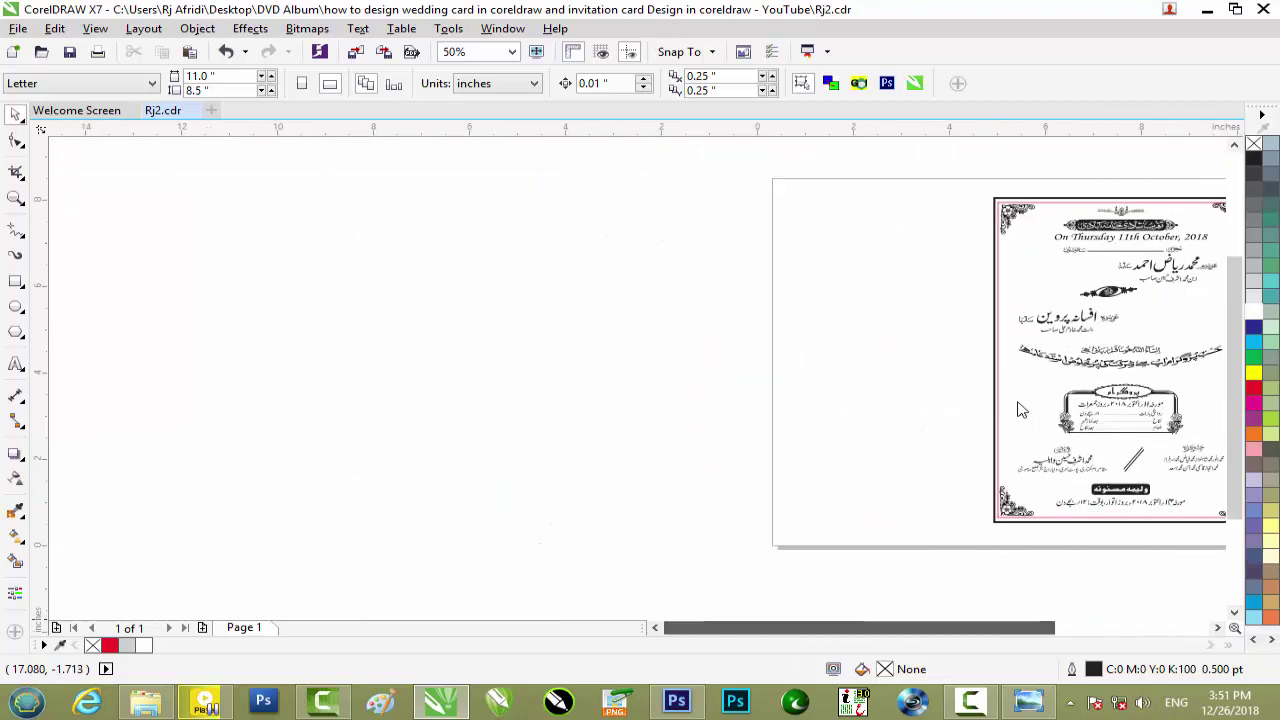
pyautogui.scroll(-1, 1020, 409)
pyautogui.moveTo(373, 249)
pyautogui.mouseDown()
pyautogui.moveTo(703, 556)
pyautogui.moveTo(699, 591)
pyautogui.mouseUp()
pyautogui.scroll(1, 539, 457)
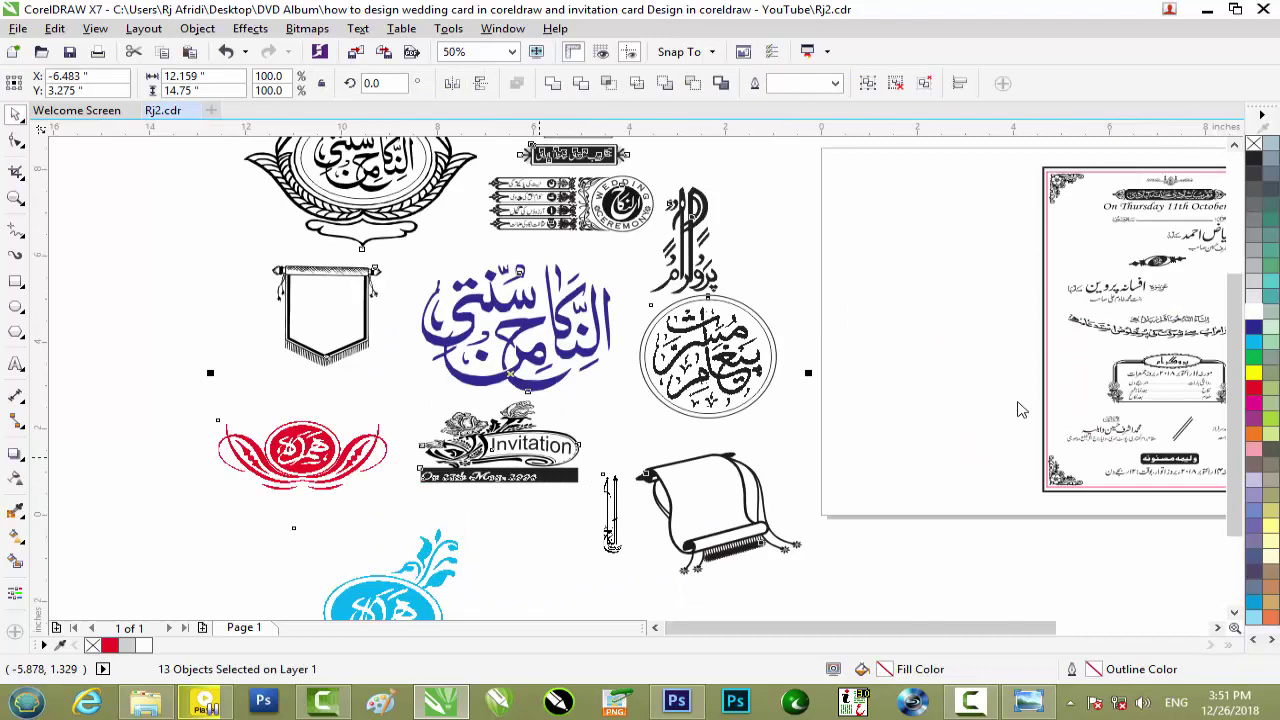
pyautogui.scroll(-1, 1020, 409)
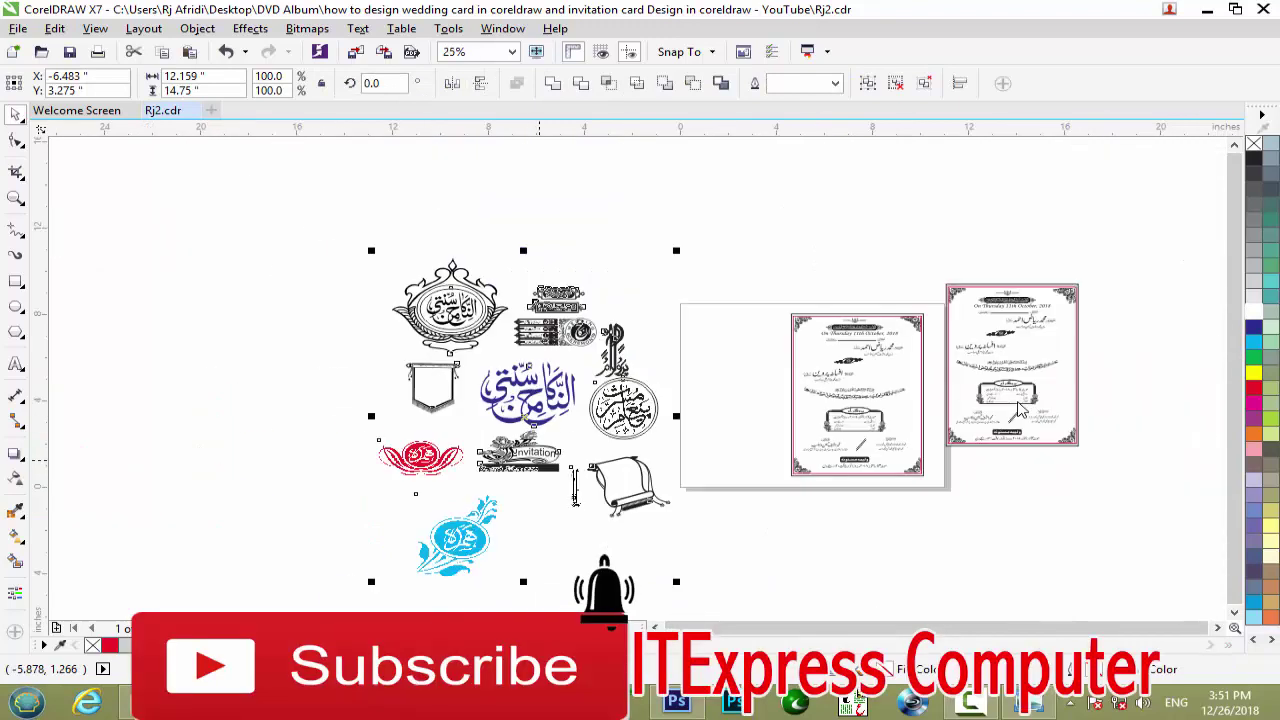
pyautogui.press('Escape')
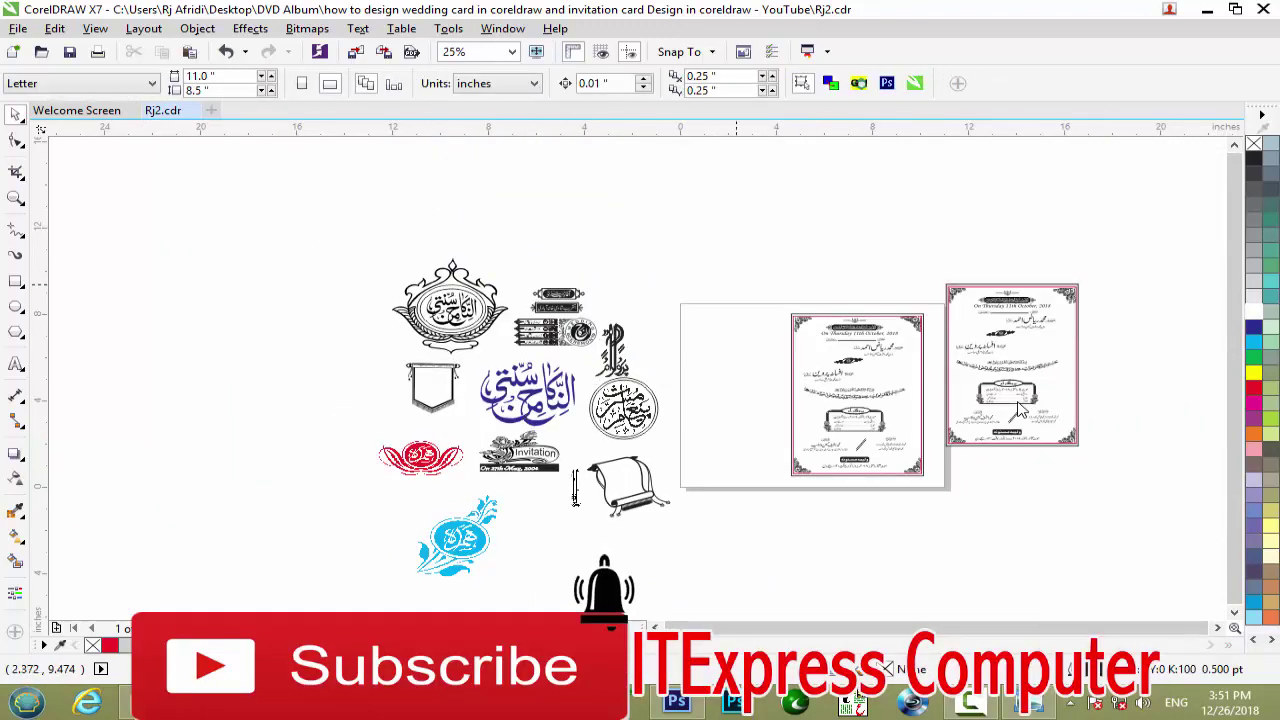
# Step: Select the whole sample card and move it up level with the new card, leaving a small gap between them
pyautogui.moveTo(918, 435); pyautogui.dragTo(947, 509)
pyautogui.moveTo(889, 348); pyautogui.dragTo(900, 322)
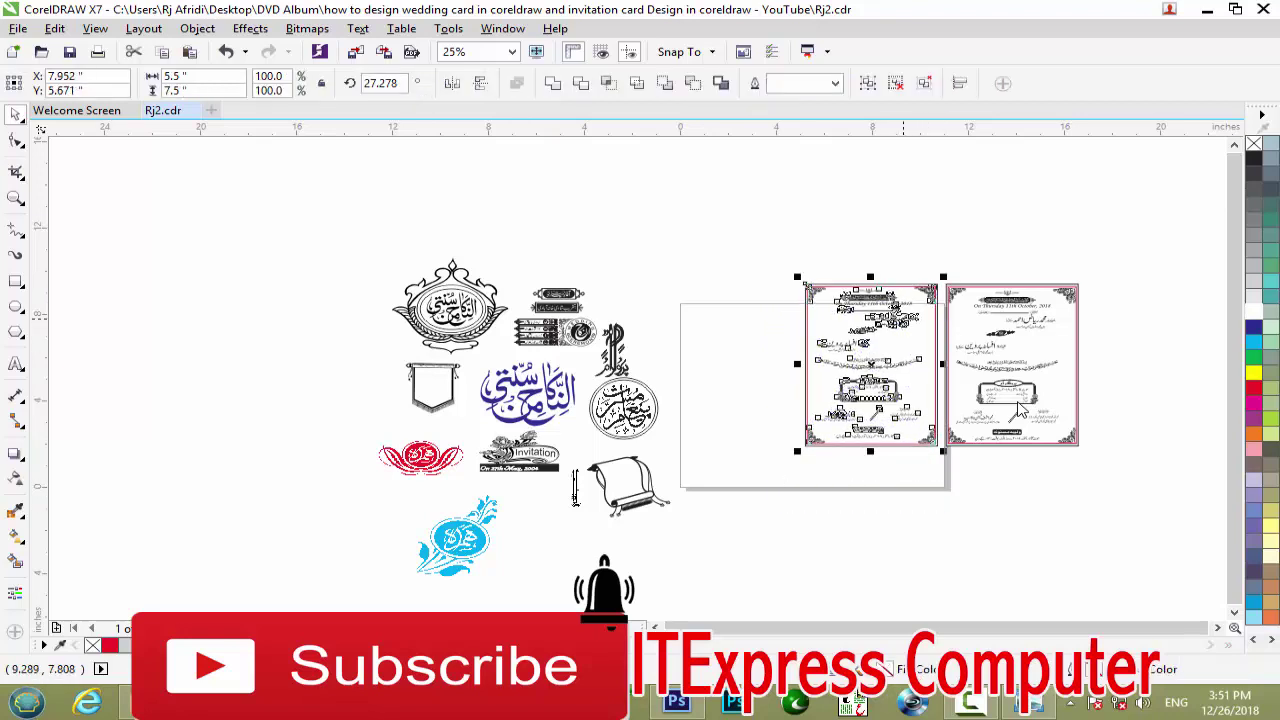
# Step: Examine the two cards side by side, including the border, corner ornament and heading of the sample card
pyautogui.scroll(1, 922, 320)
pyautogui.scroll(1, 1018, 408)
pyautogui.scroll(-1, 1018, 408)
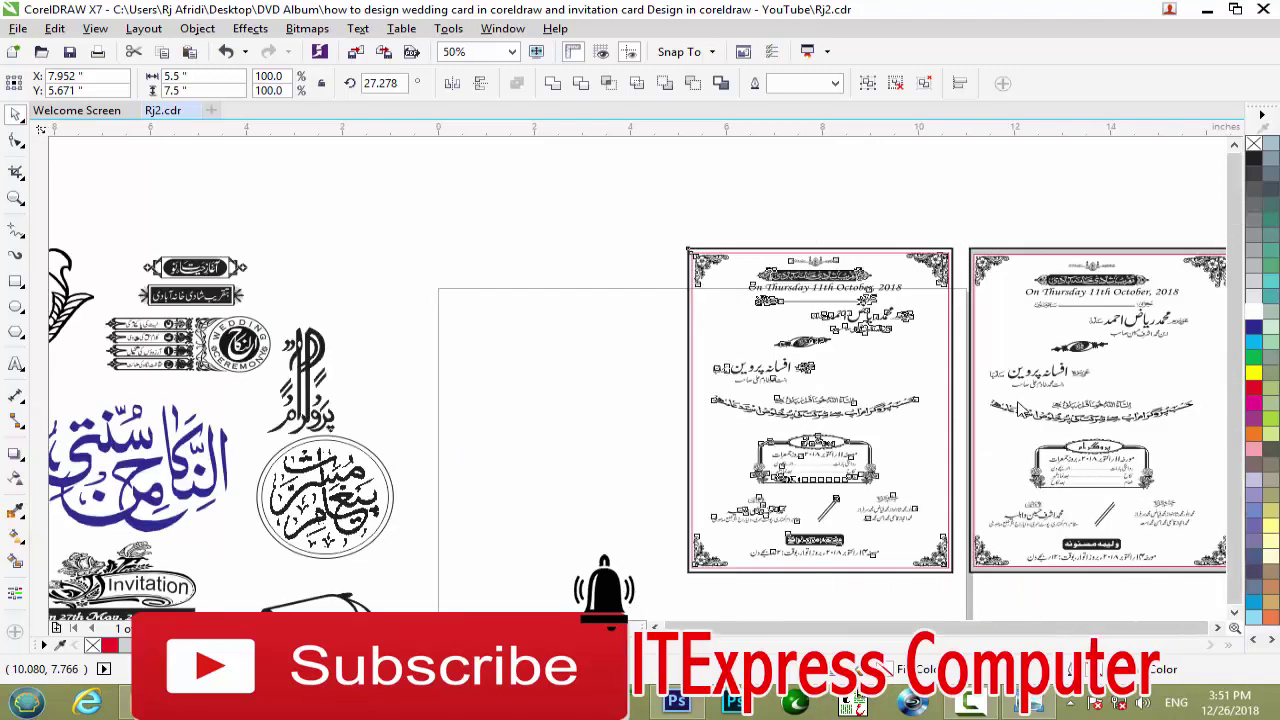
pyautogui.scroll(-1, 1018, 408)
pyautogui.scroll(1, 1018, 408)
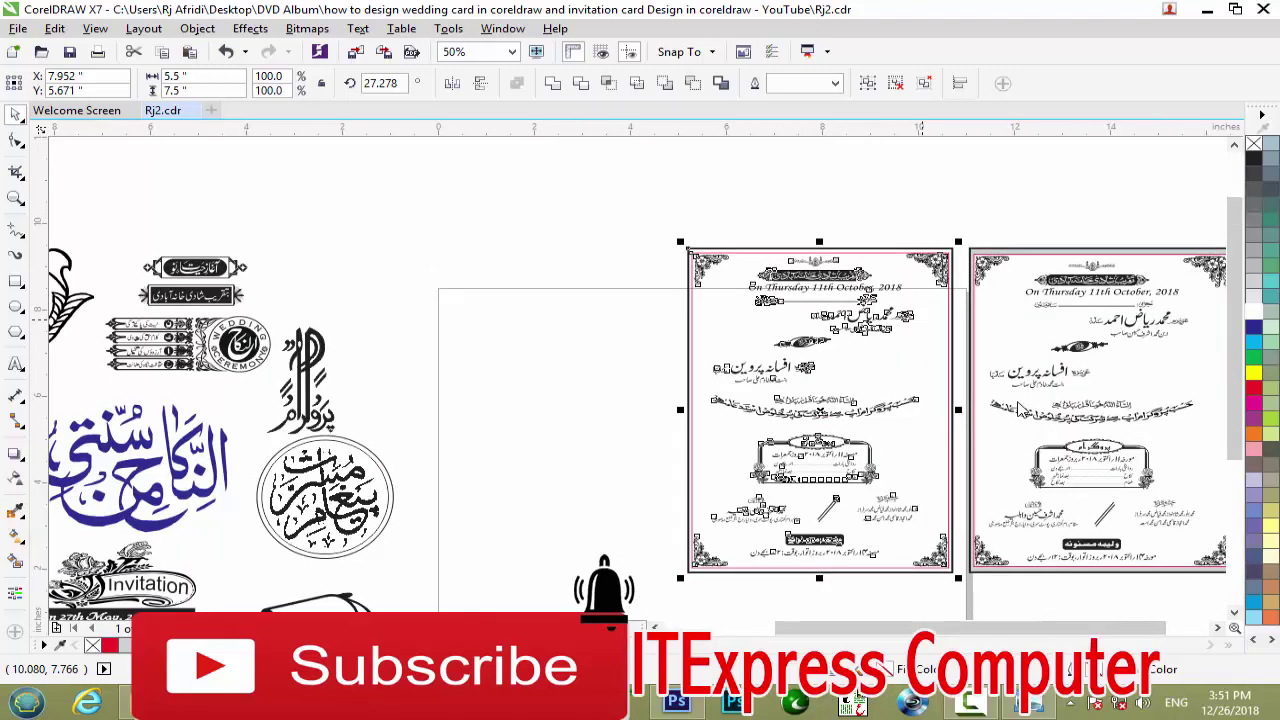
pyautogui.scroll(-1, 1018, 408)
pyautogui.scroll(4, 1020, 410)
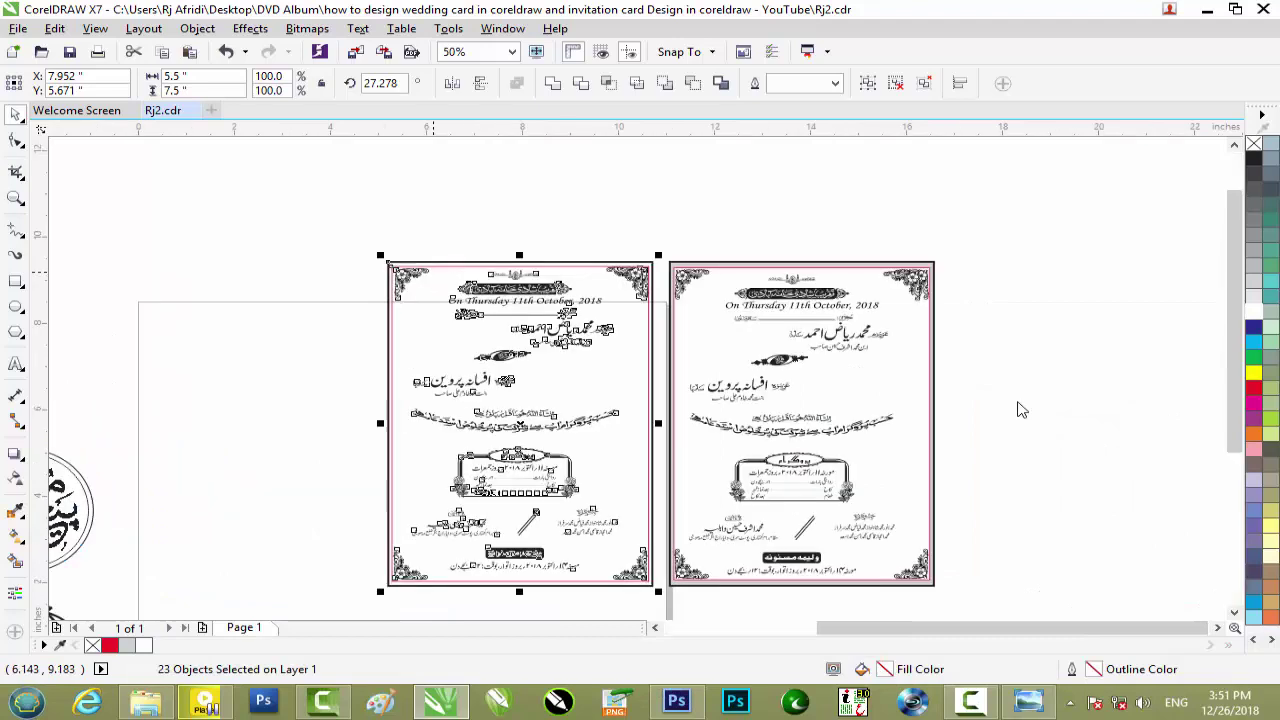
pyautogui.scroll(2, 1020, 410)
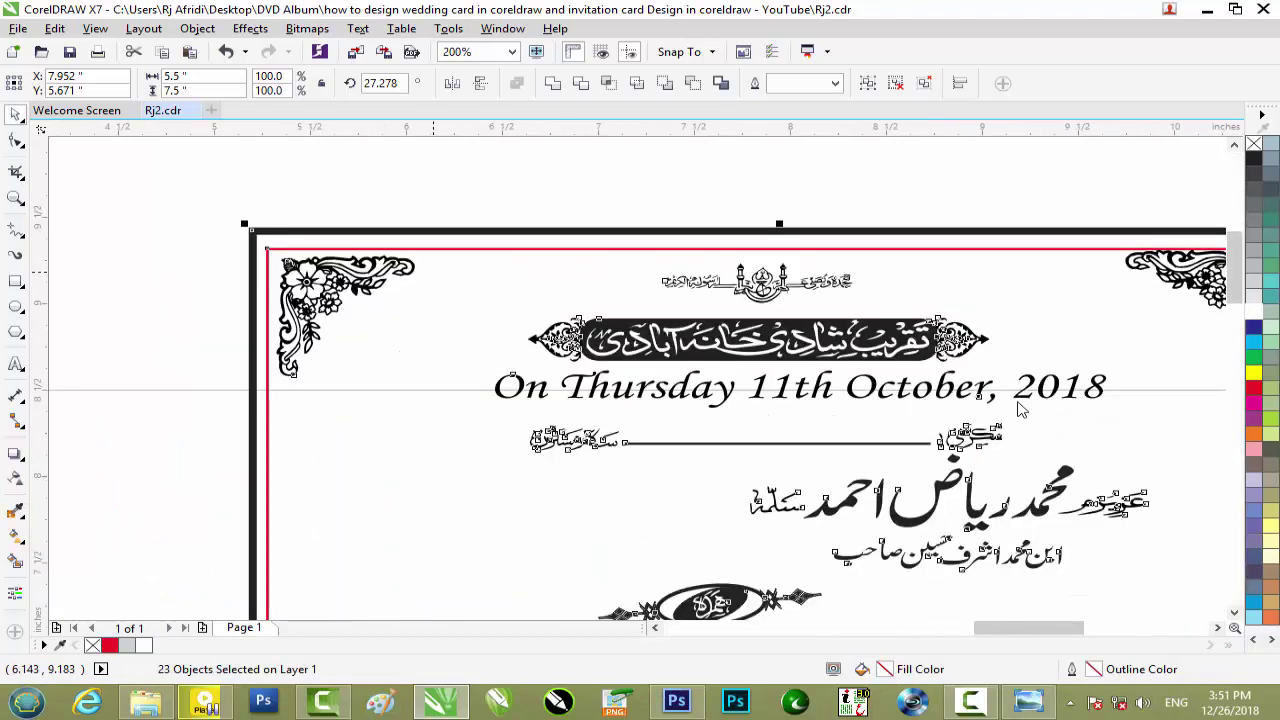
pyautogui.scroll(-2, 1020, 410)
pyautogui.scroll(-2, 1020, 410)
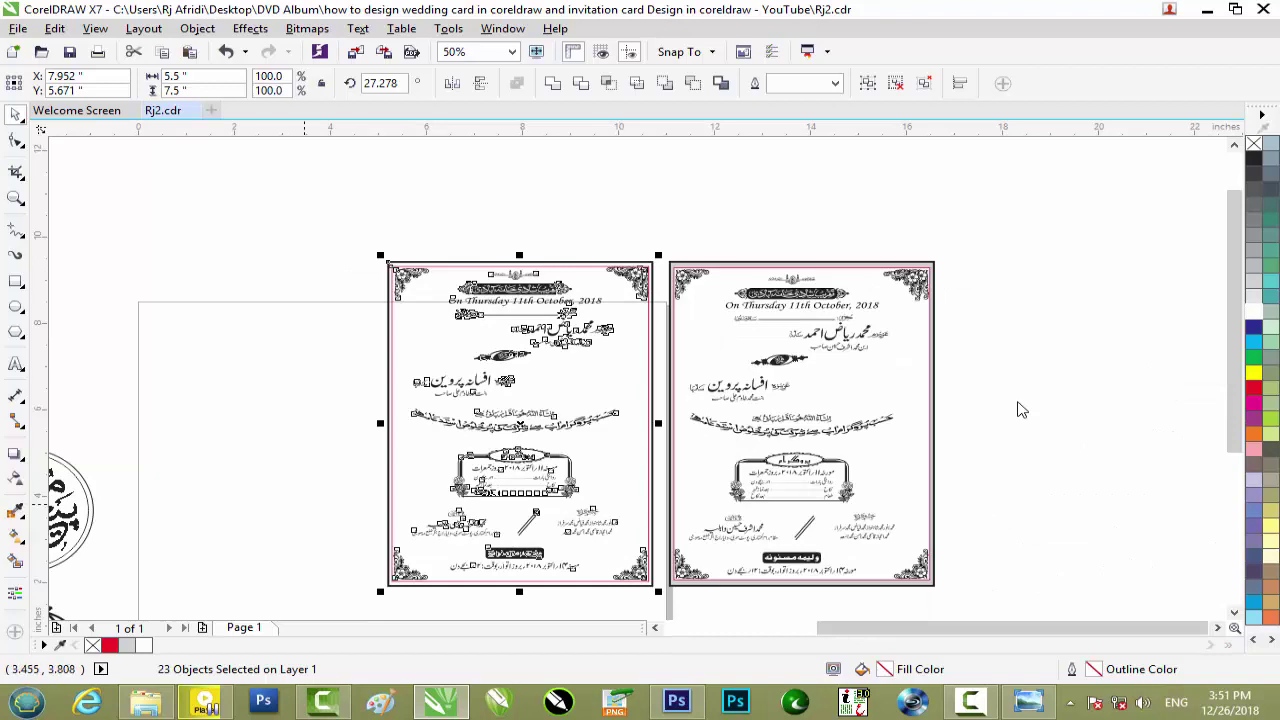
# Step: Leave the drawing and show the Windows desktop
pyautogui.hotkey('alt', 'Tab')
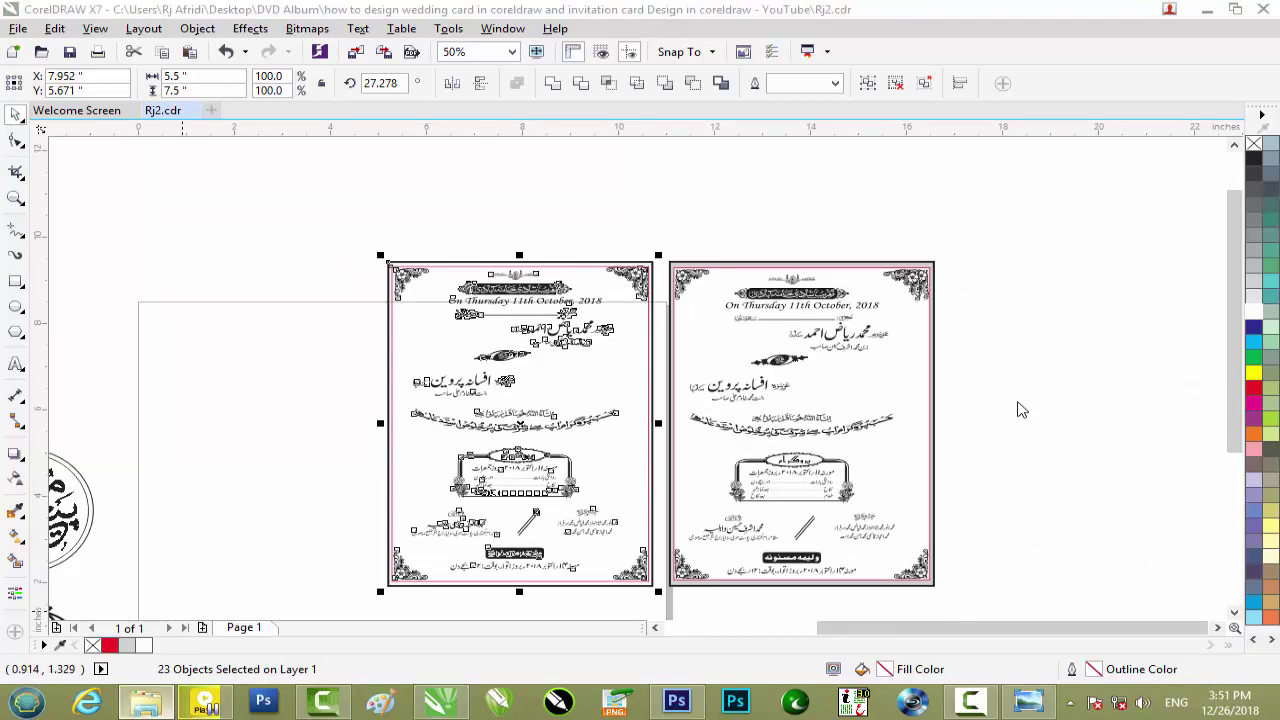
pyautogui.hotkey('alt', 'Tab')
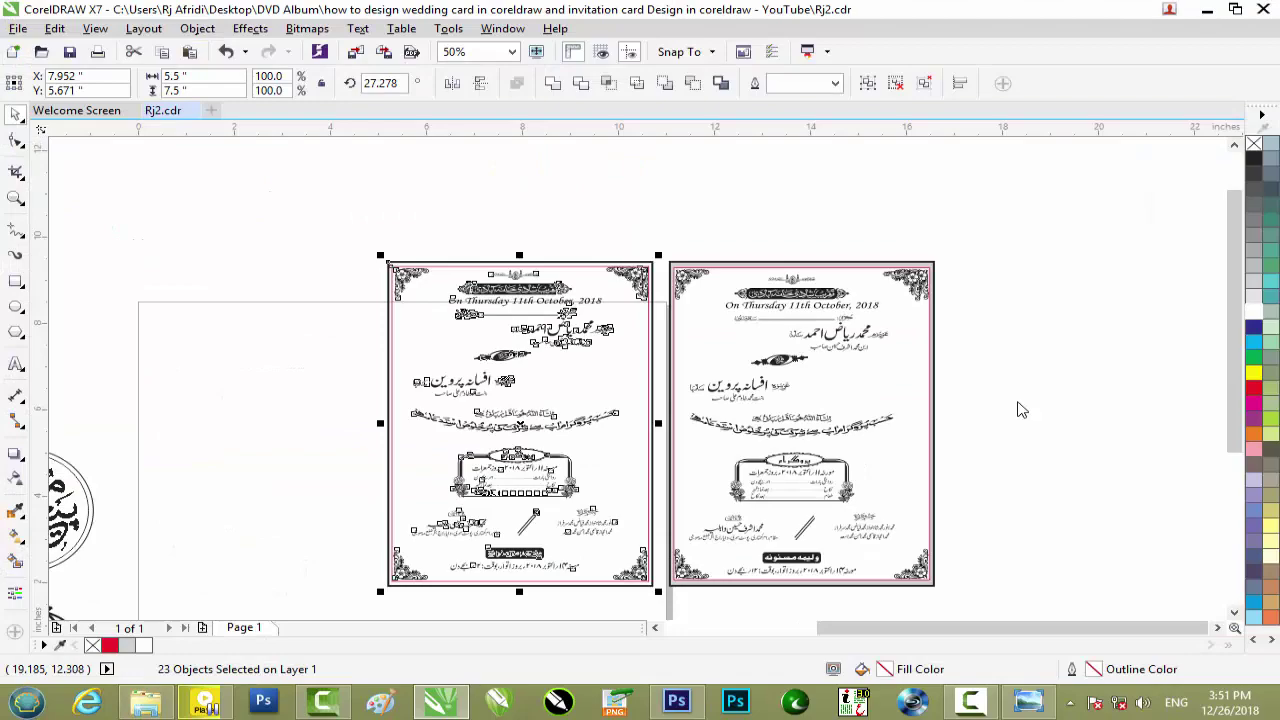
pyautogui.press('super+d')
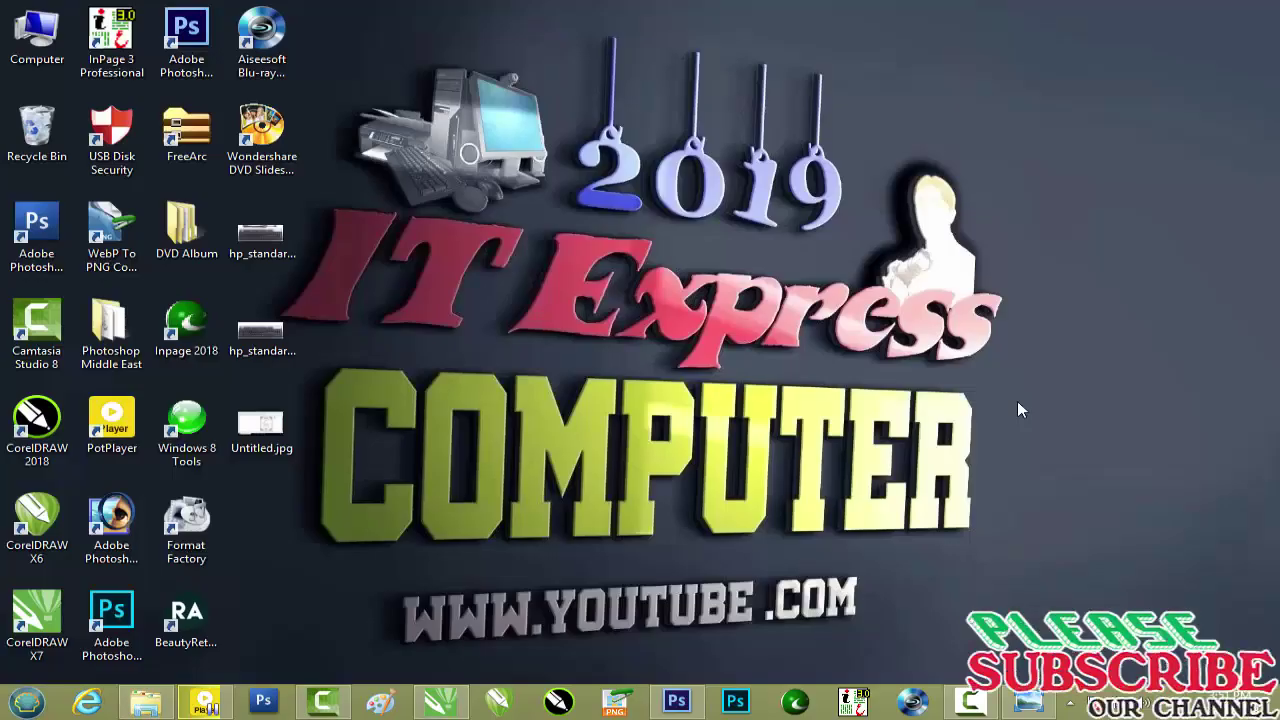